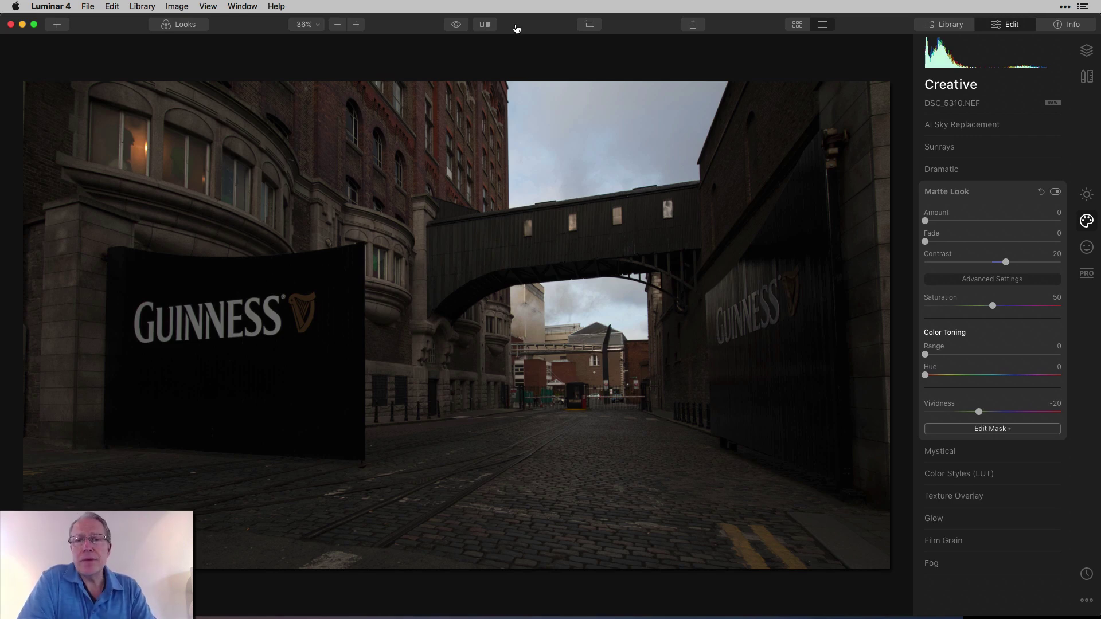
Step: After comparing with the finished image, set Matte Look to Amount 20, Fade 74, Contrast 50, Saturation 47
{"action": "key", "text": "super+Tab"}
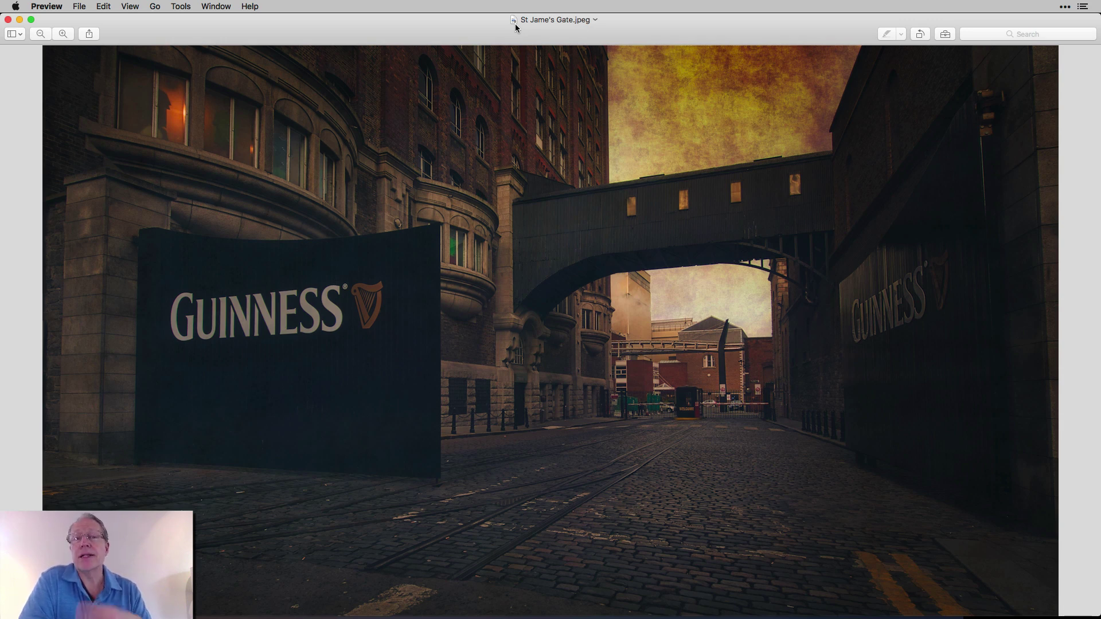
{"action": "key", "text": "super+Tab"}
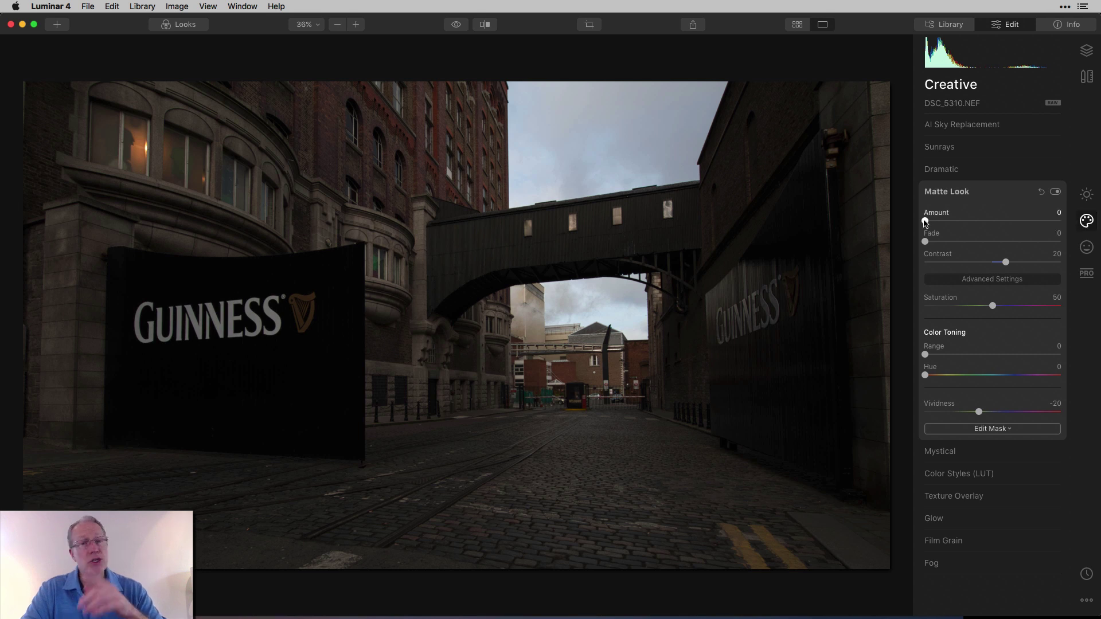
{"action": "mouse_move", "coordinate": [924, 222]}
{"action": "left_mouse_down"}
{"action": "mouse_move", "coordinate": [1010, 222]}
{"action": "mouse_move", "coordinate": [925, 225]}
{"action": "left_mouse_up"}
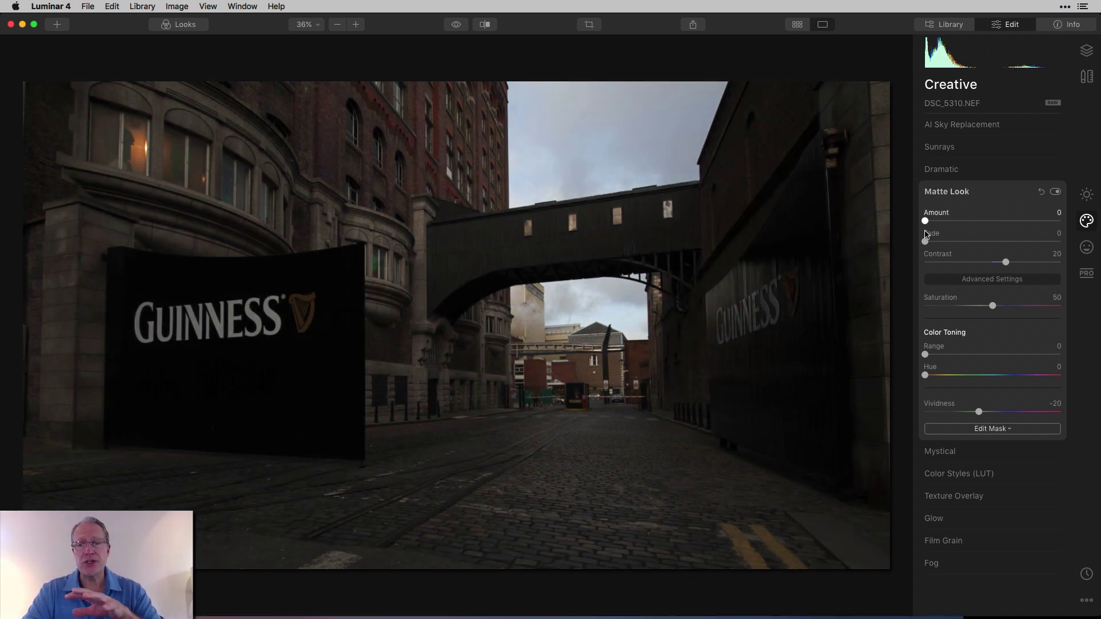
{"action": "left_click_drag", "start_coordinate": [925, 241], "coordinate": [1026, 242]}
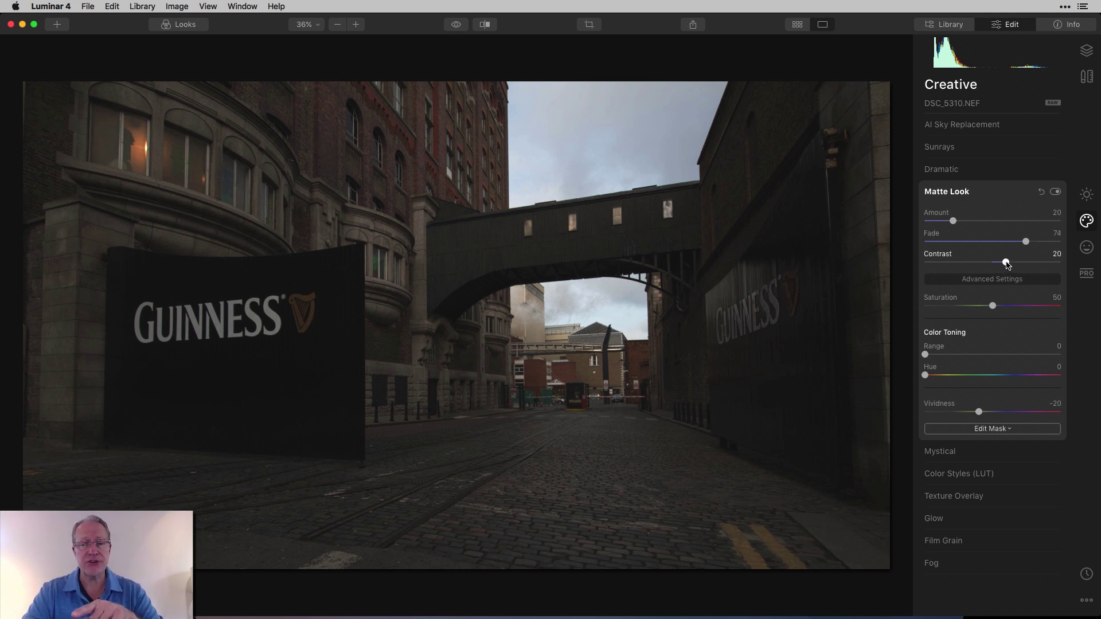
{"action": "left_click_drag", "start_coordinate": [1006, 263], "coordinate": [1029, 263]}
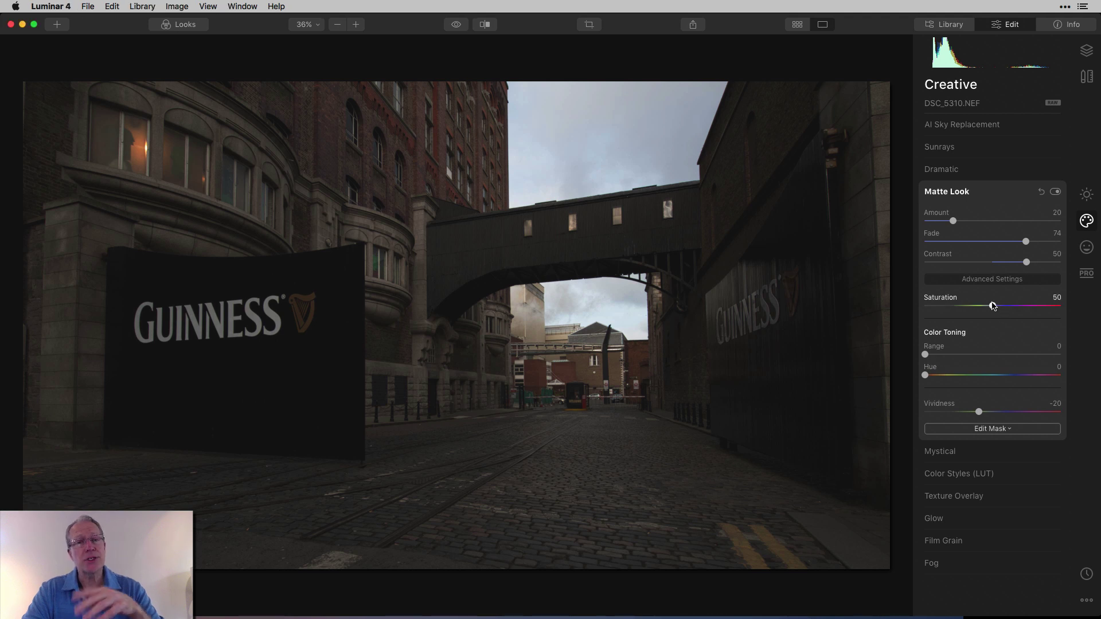
{"action": "mouse_move", "coordinate": [992, 306]}
{"action": "left_mouse_down"}
{"action": "mouse_move", "coordinate": [1068, 309]}
{"action": "mouse_move", "coordinate": [959, 313]}
{"action": "mouse_move", "coordinate": [991, 313]}
{"action": "left_mouse_up"}
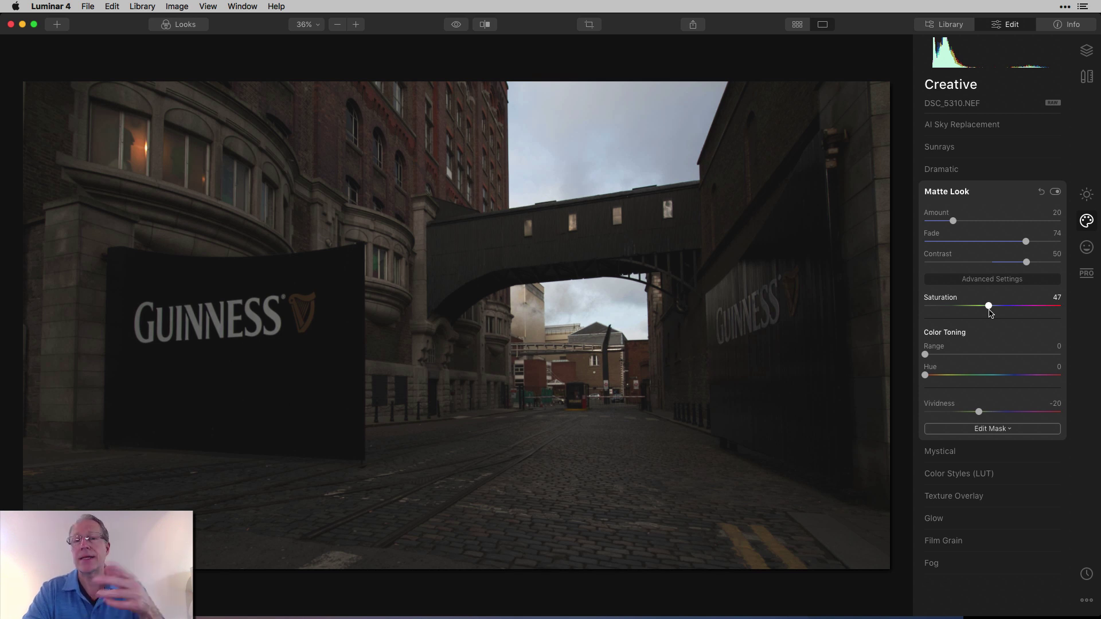
Step: Set the Matte Look colour toning to Range 59, Hue 239 and Vividness -28
{"action": "key", "text": "super+Tab"}
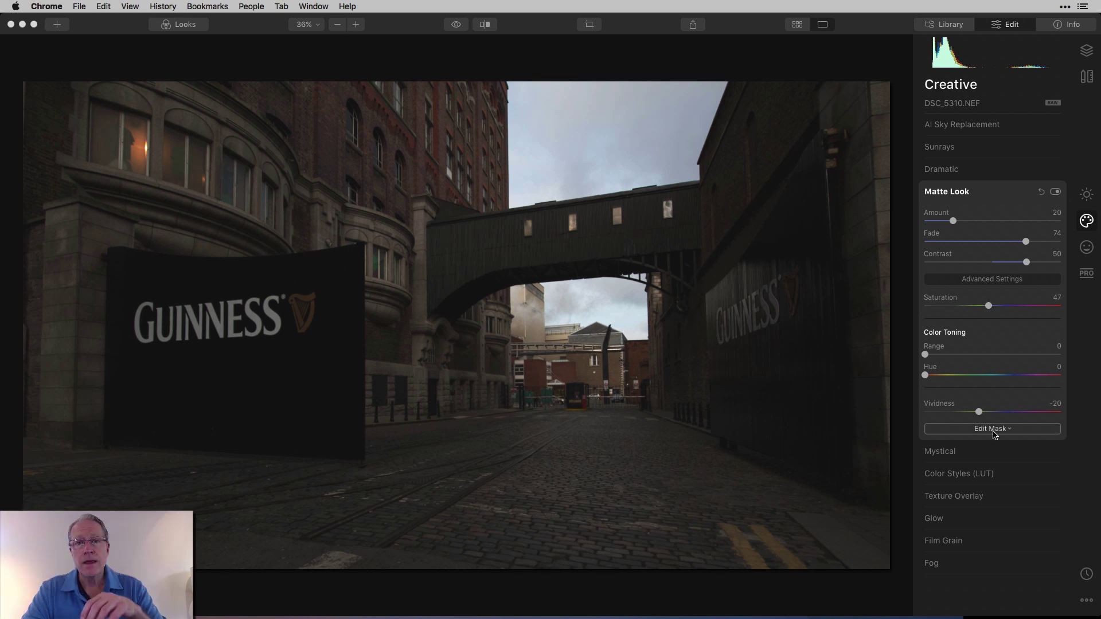
{"action": "left_click", "coordinate": [926, 377]}
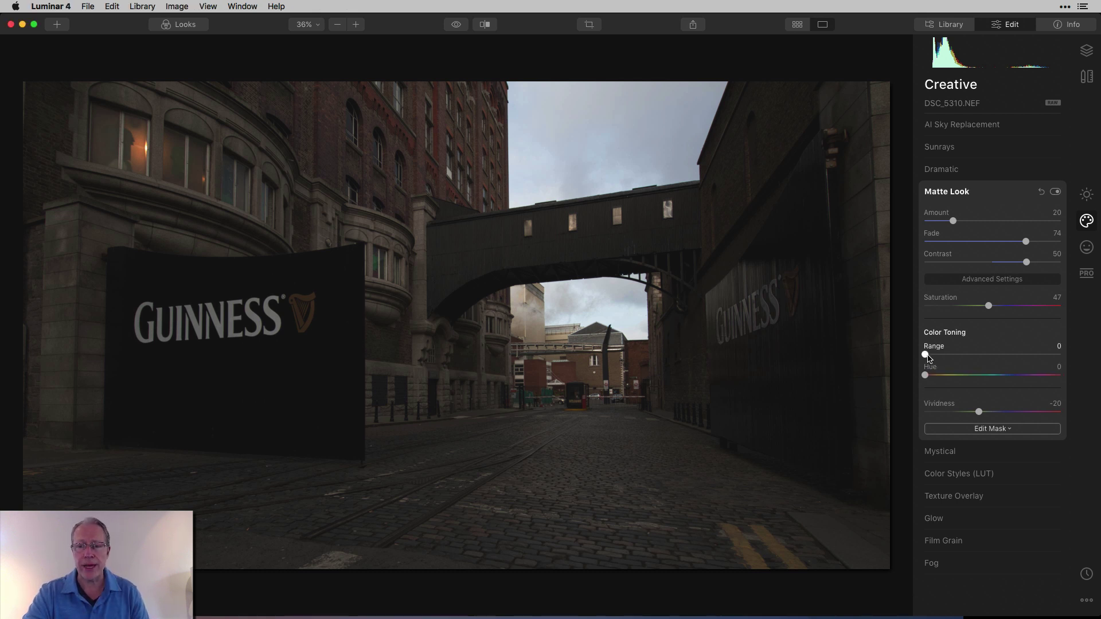
{"action": "left_click_drag", "start_coordinate": [925, 355], "coordinate": [1008, 355]}
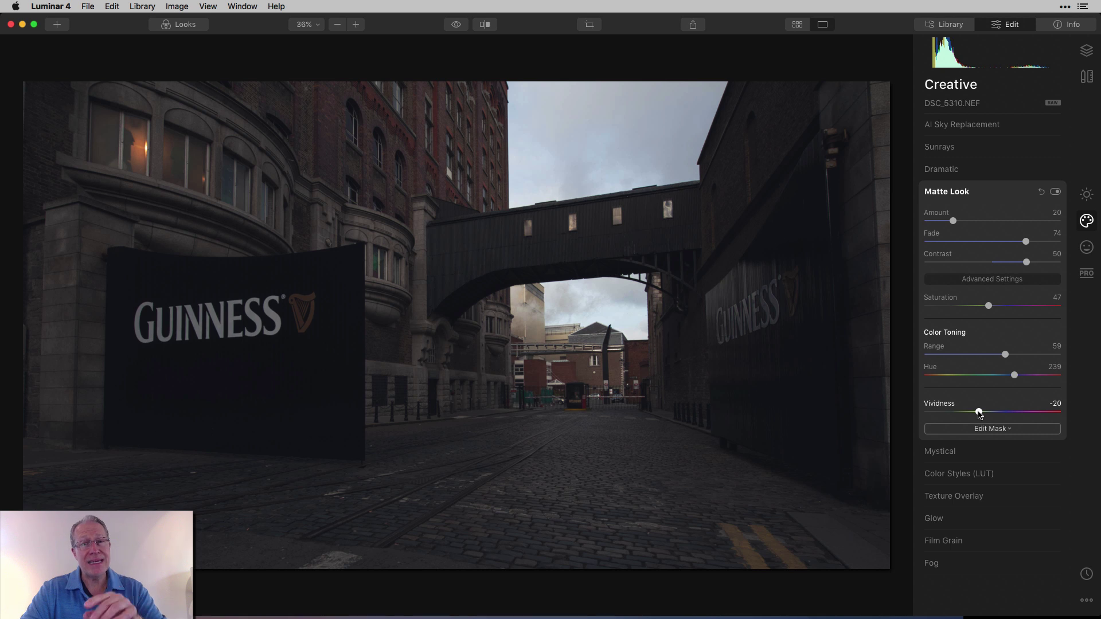
{"action": "mouse_move", "coordinate": [979, 413]}
{"action": "left_mouse_down"}
{"action": "mouse_move", "coordinate": [1035, 411]}
{"action": "mouse_move", "coordinate": [973, 417]}
{"action": "left_mouse_up"}
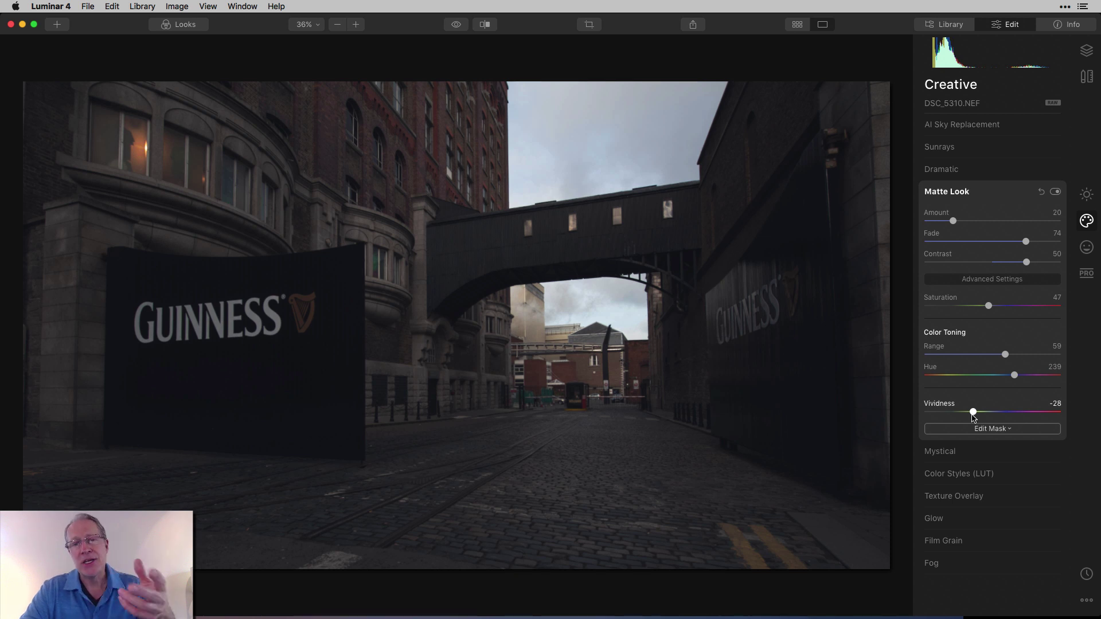
Step: Reset Matte Look, then set Amount 42, Fade 28, Contrast 68 and Saturation 76
{"action": "left_click", "coordinate": [1041, 192]}
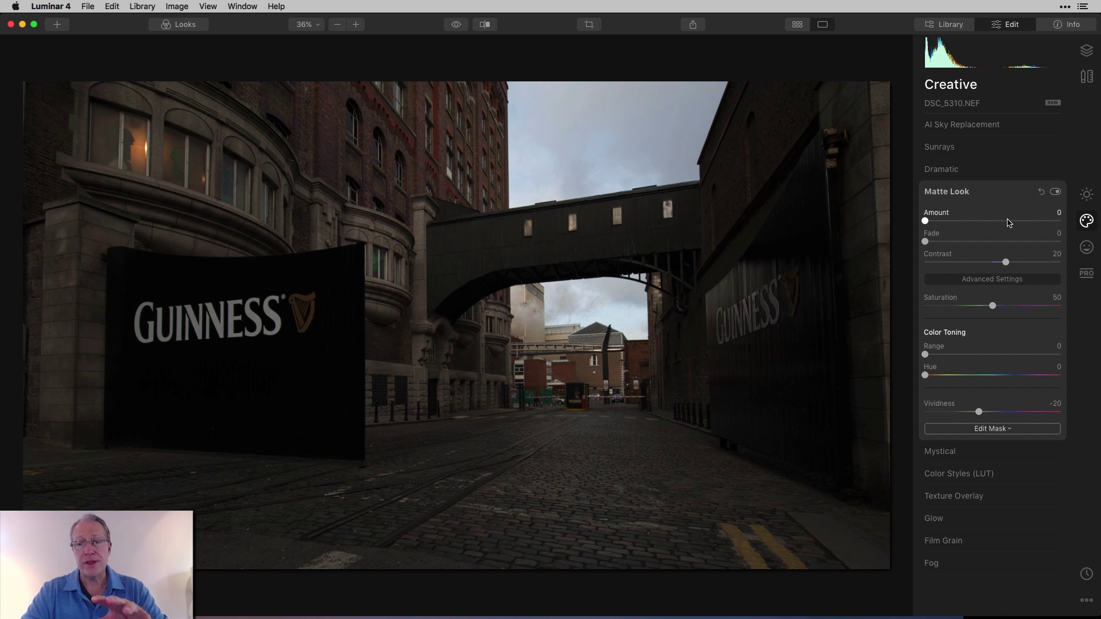
{"action": "left_click_drag", "start_coordinate": [925, 222], "coordinate": [987, 223]}
{"action": "left_click_drag", "start_coordinate": [926, 241], "coordinate": [966, 243]}
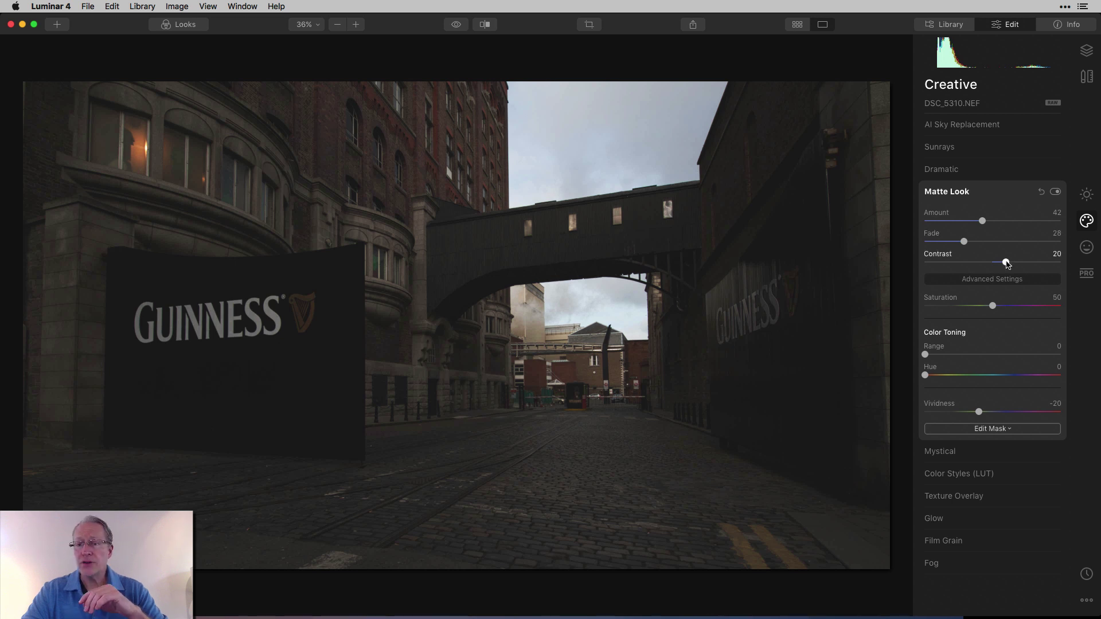
{"action": "left_click_drag", "start_coordinate": [1005, 262], "coordinate": [1040, 265]}
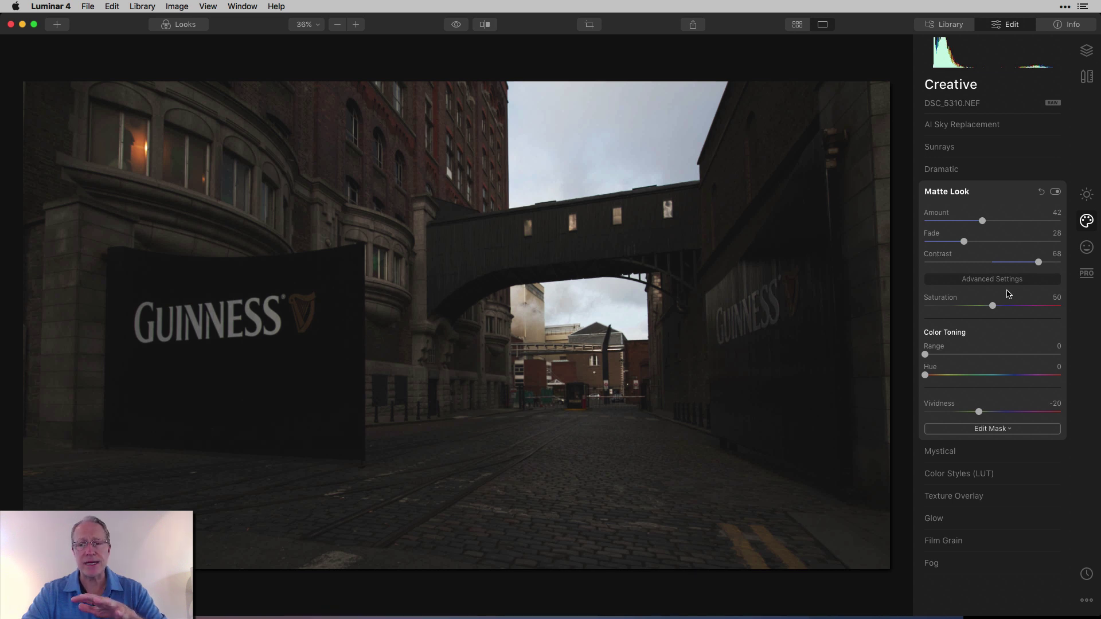
{"action": "left_click_drag", "start_coordinate": [993, 306], "coordinate": [1030, 307]}
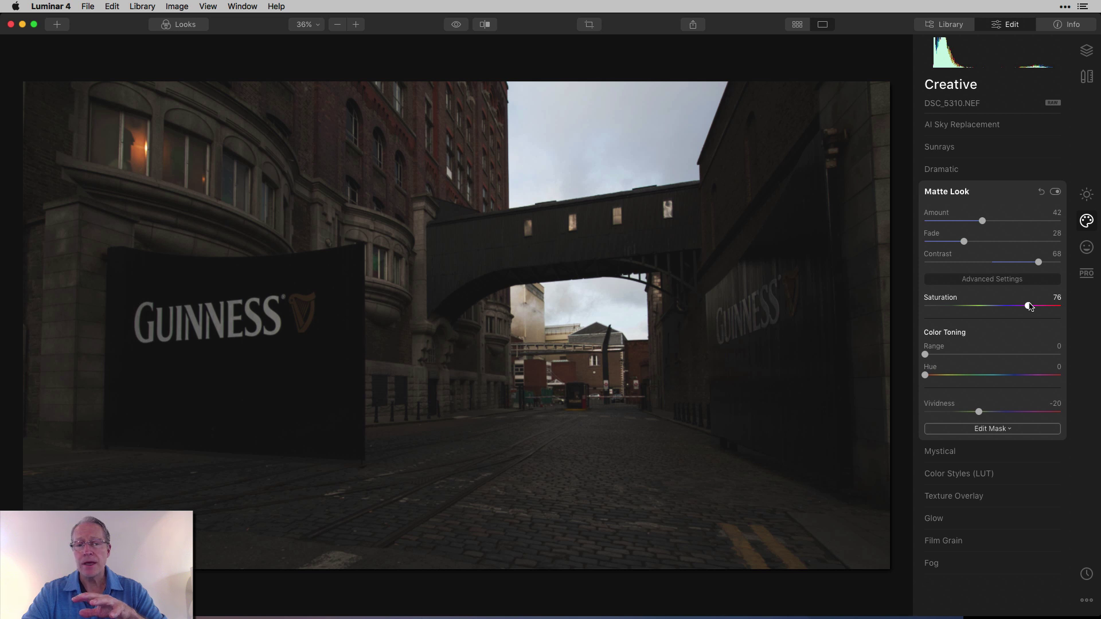
Step: Set the Matte Look colour toning to Range 28, Hue 237 and Vividness 3
{"action": "left_click_drag", "start_coordinate": [924, 354], "coordinate": [963, 358]}
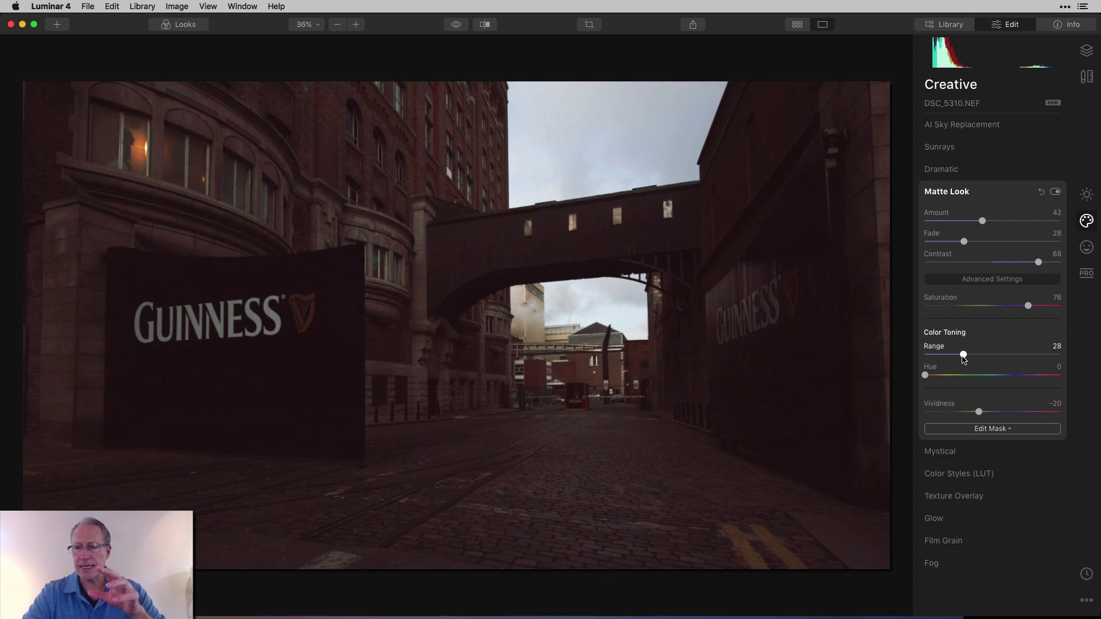
{"action": "left_click_drag", "start_coordinate": [924, 375], "coordinate": [1014, 376]}
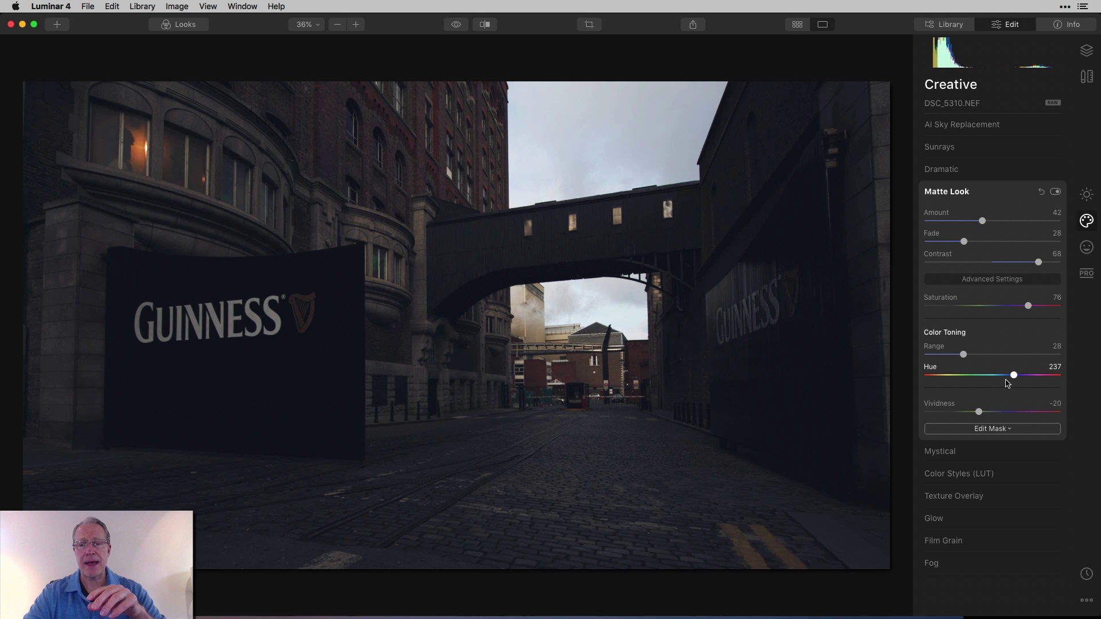
{"action": "left_click_drag", "start_coordinate": [978, 412], "coordinate": [995, 413]}
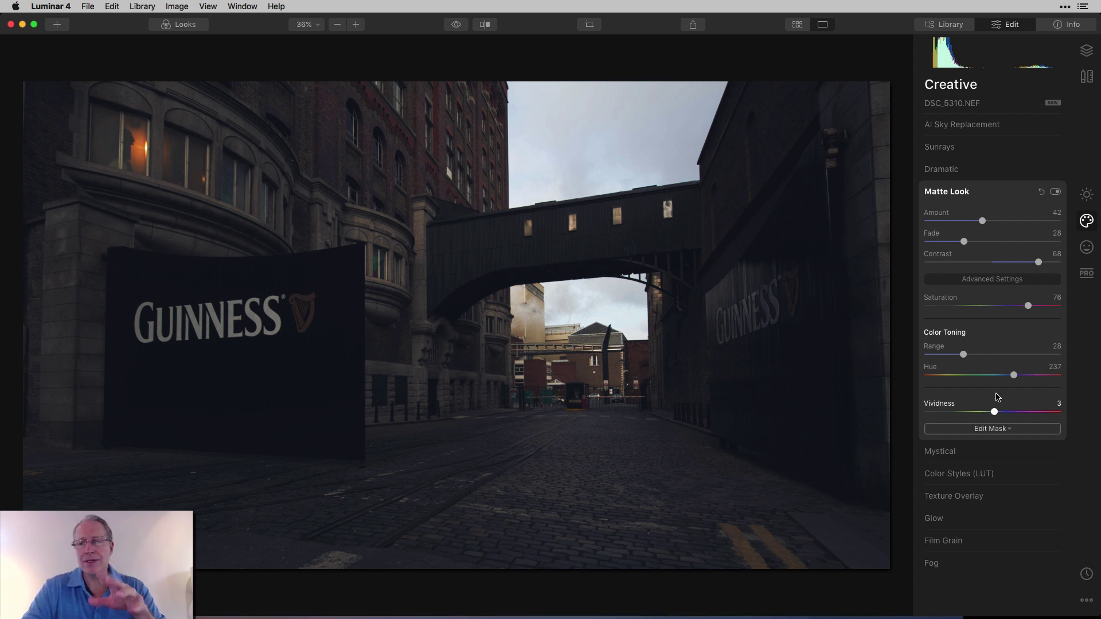
Step: Compare the photo with Matte Look off and back on, then expand AI Sky Replacement
{"action": "left_click", "coordinate": [1054, 192]}
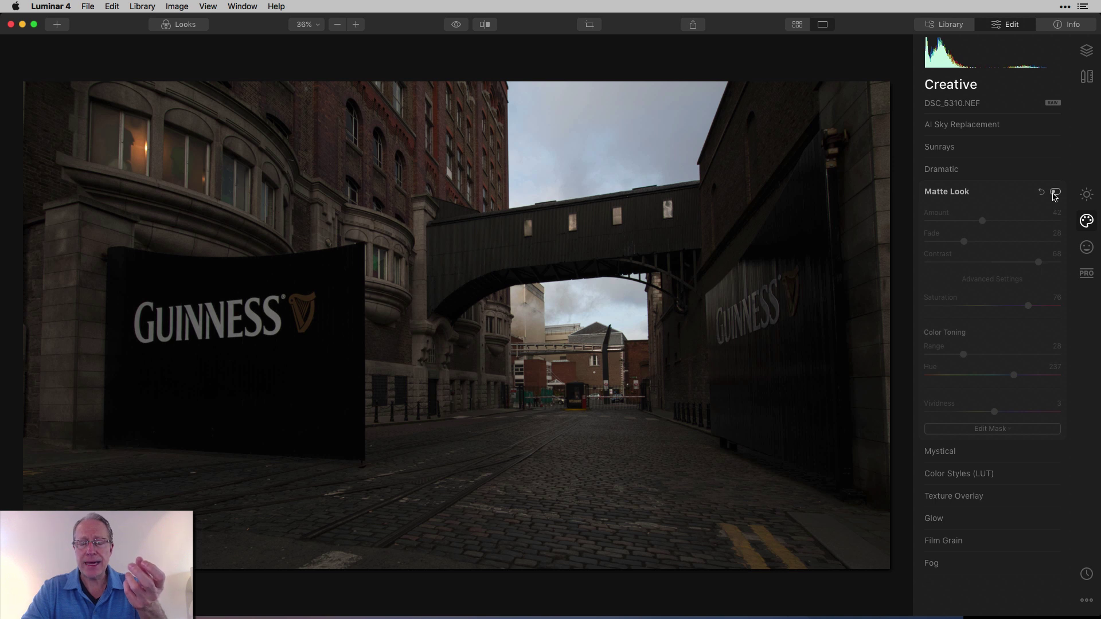
{"action": "left_click", "coordinate": [1054, 192]}
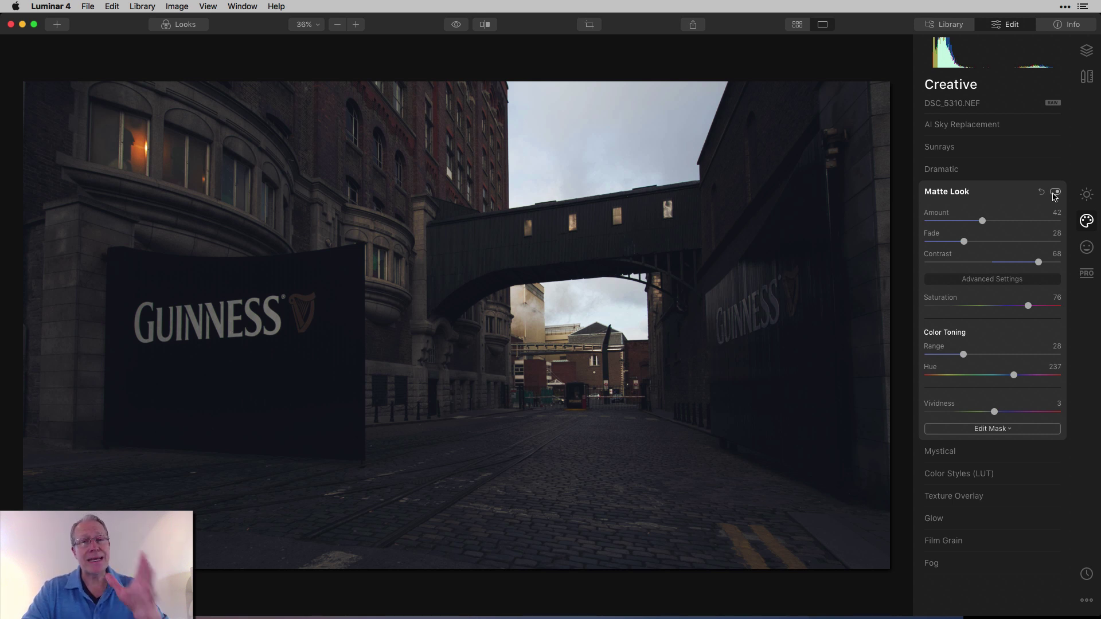
{"action": "left_click", "coordinate": [974, 124]}
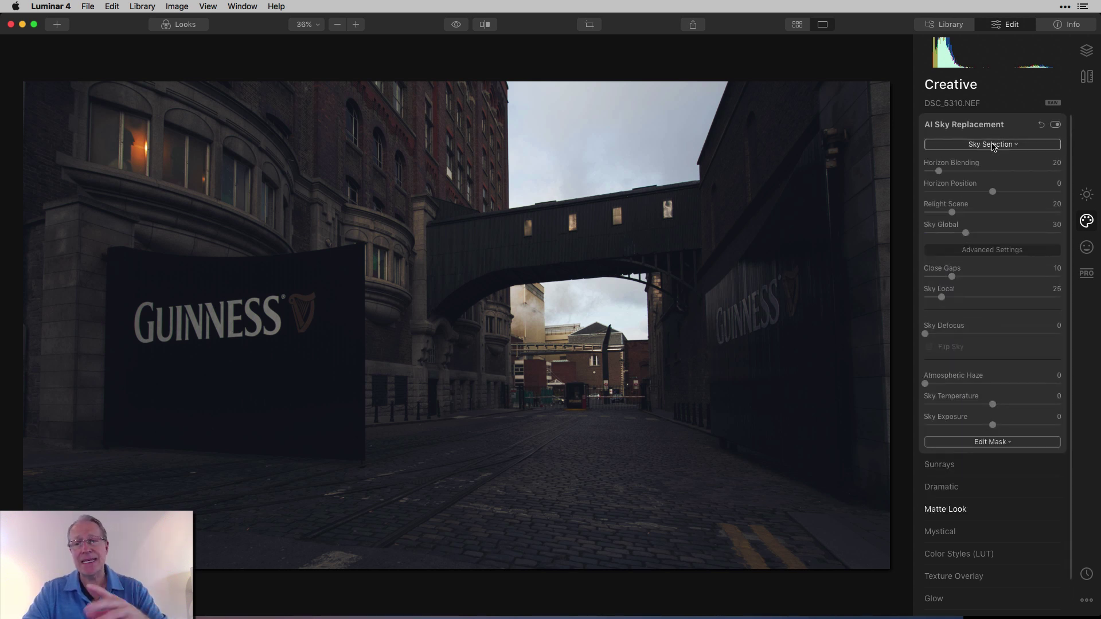
{"action": "left_click", "coordinate": [994, 145]}
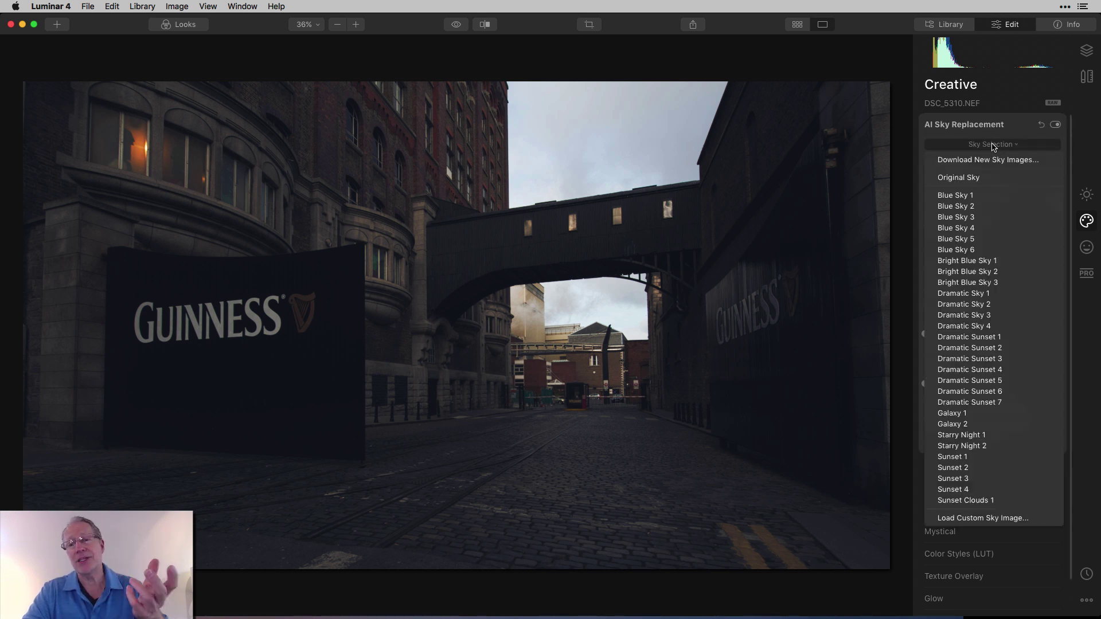
{"action": "left_click", "coordinate": [977, 518]}
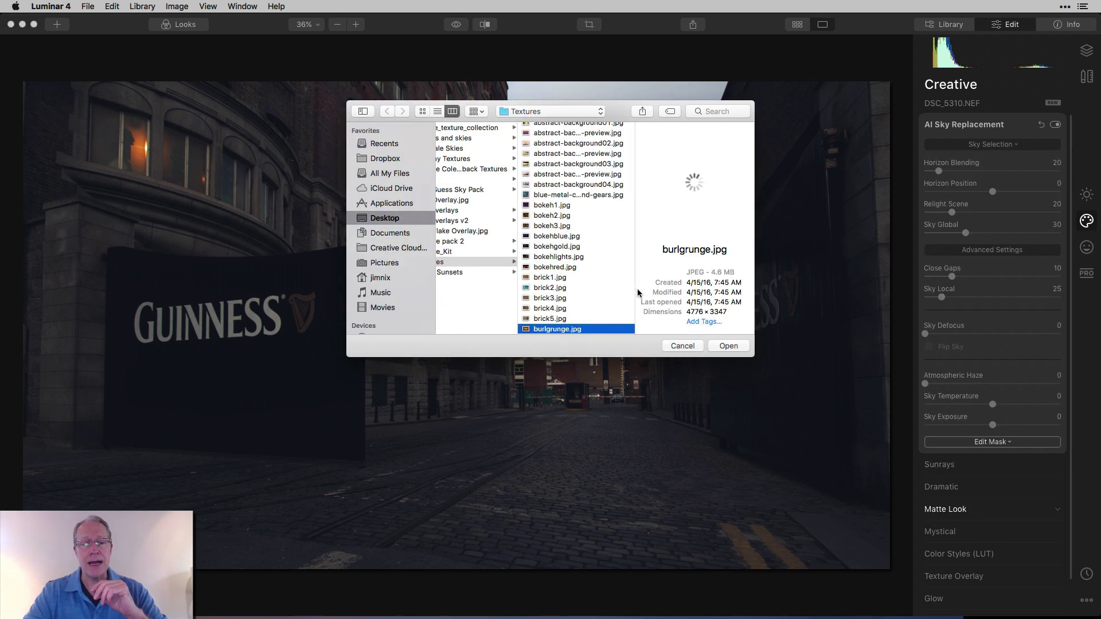
{"action": "left_click", "coordinate": [724, 346]}
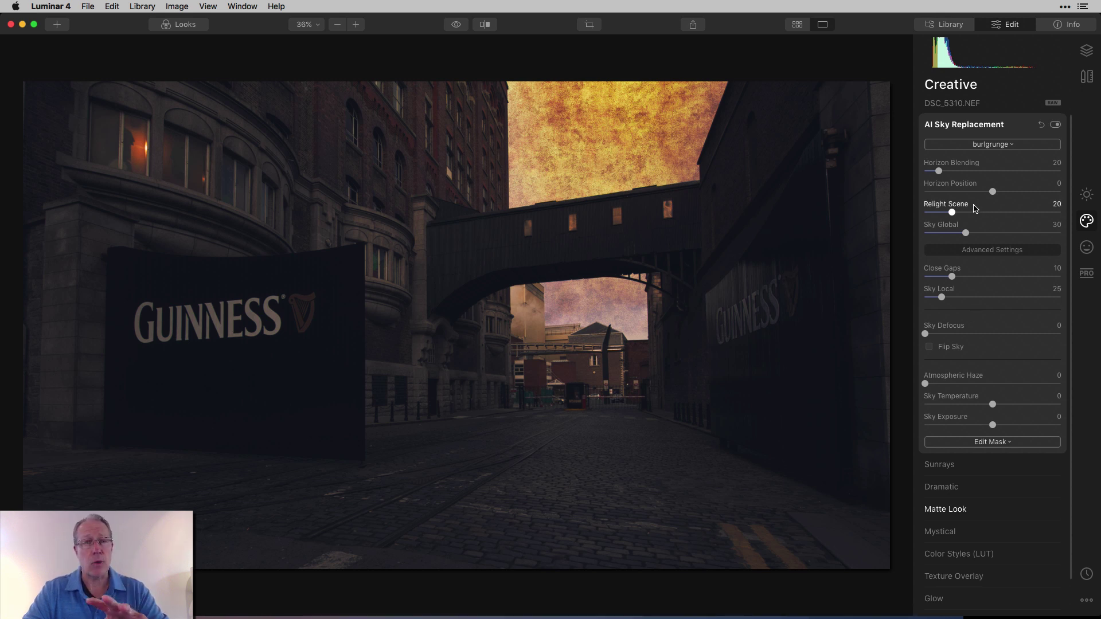
Step: Set the replacement sky's Horizon Position to -67 and Sky Exposure to -15
{"action": "left_click_drag", "start_coordinate": [993, 192], "coordinate": [945, 188]}
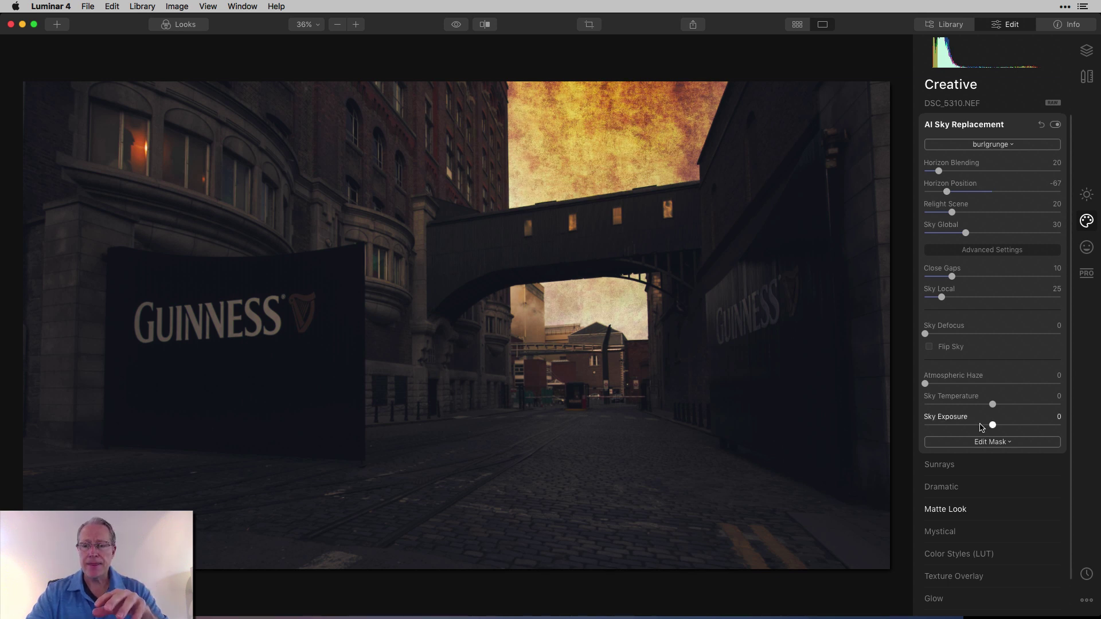
{"action": "left_click_drag", "start_coordinate": [993, 424], "coordinate": [982, 425]}
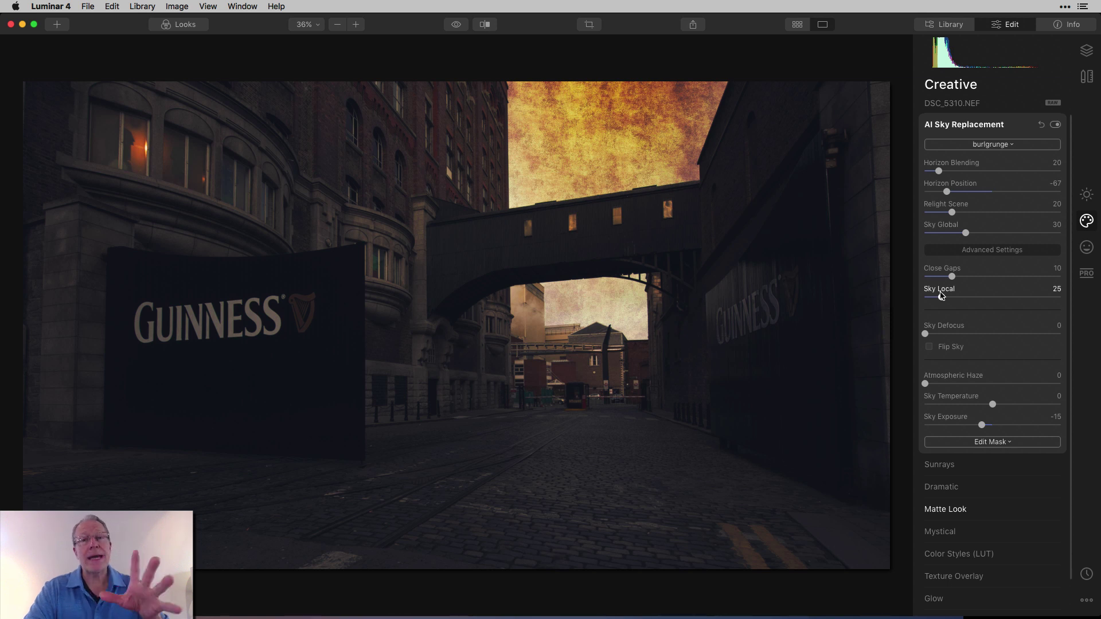
{"action": "scroll", "coordinate": [940, 295], "scroll_direction": "down", "scroll_amount": 1}
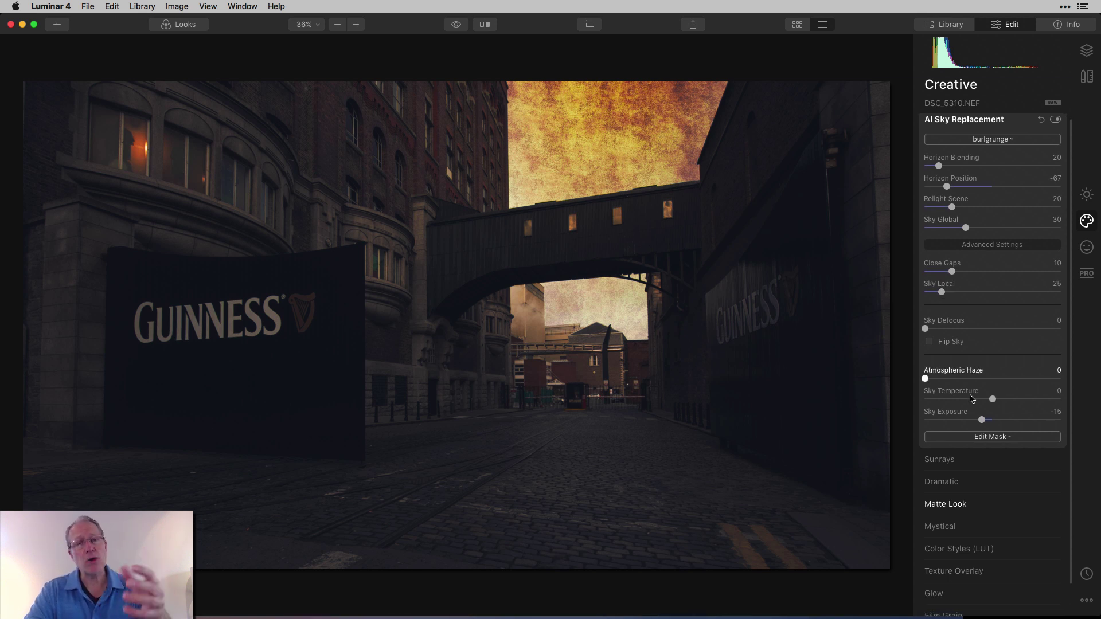
Step: Load burlgrunge.jpg from the Textures folder as the Texture Overlay image, opacity 50
{"action": "left_click", "coordinate": [974, 571]}
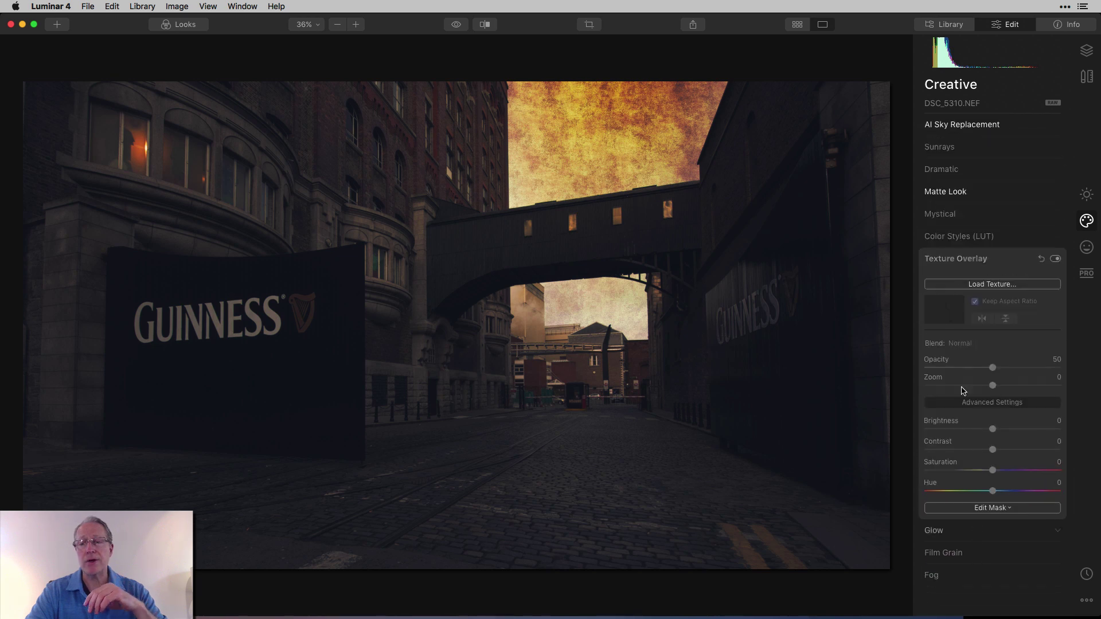
{"action": "left_click", "coordinate": [992, 284]}
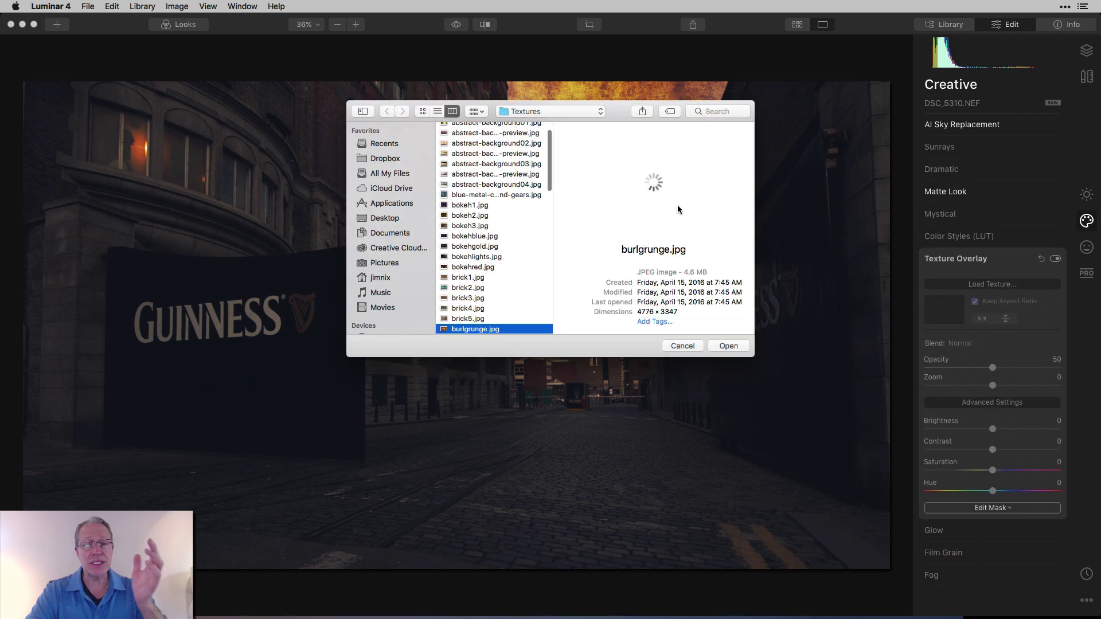
{"action": "left_click", "coordinate": [725, 346]}
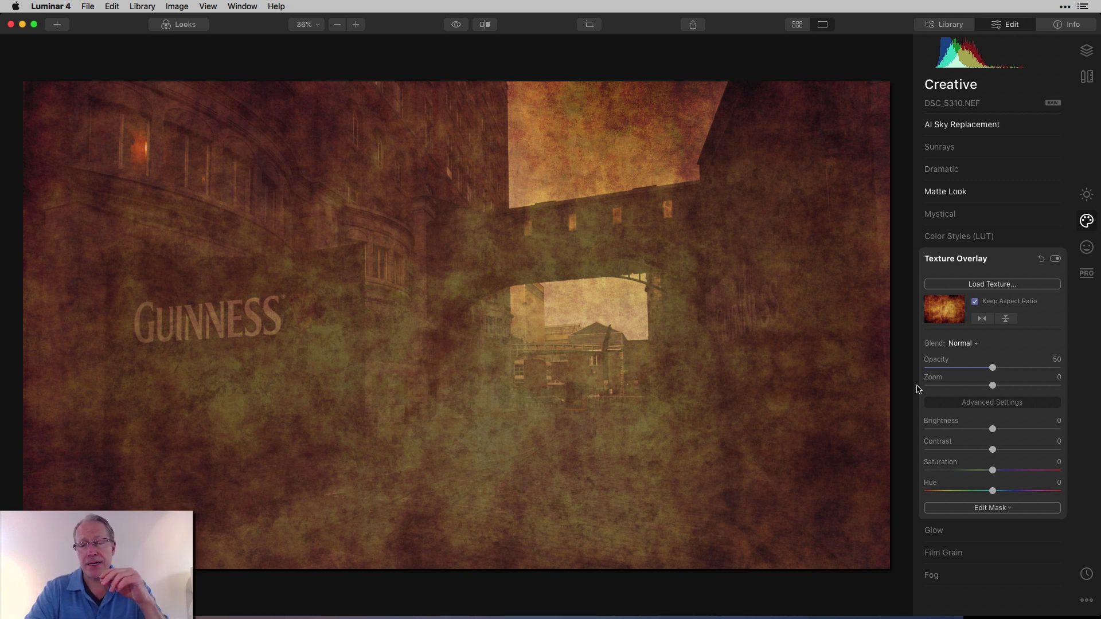
Step: Apply a Luminosity mask to the texture, then switch to a brush mask and fill it
{"action": "left_click", "coordinate": [991, 508]}
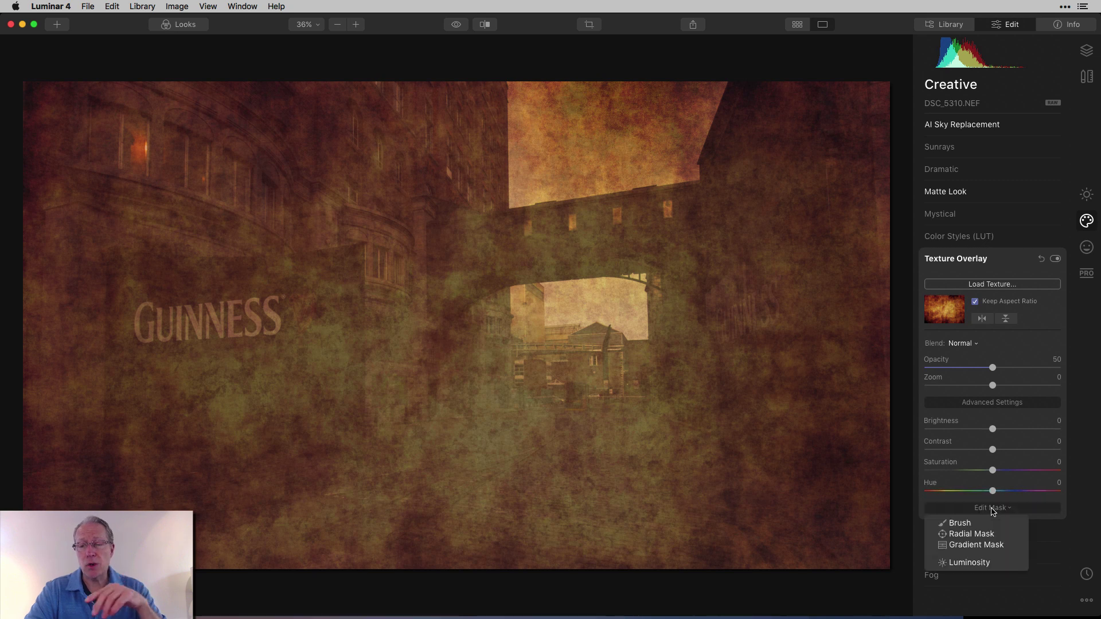
{"action": "left_click", "coordinate": [978, 562]}
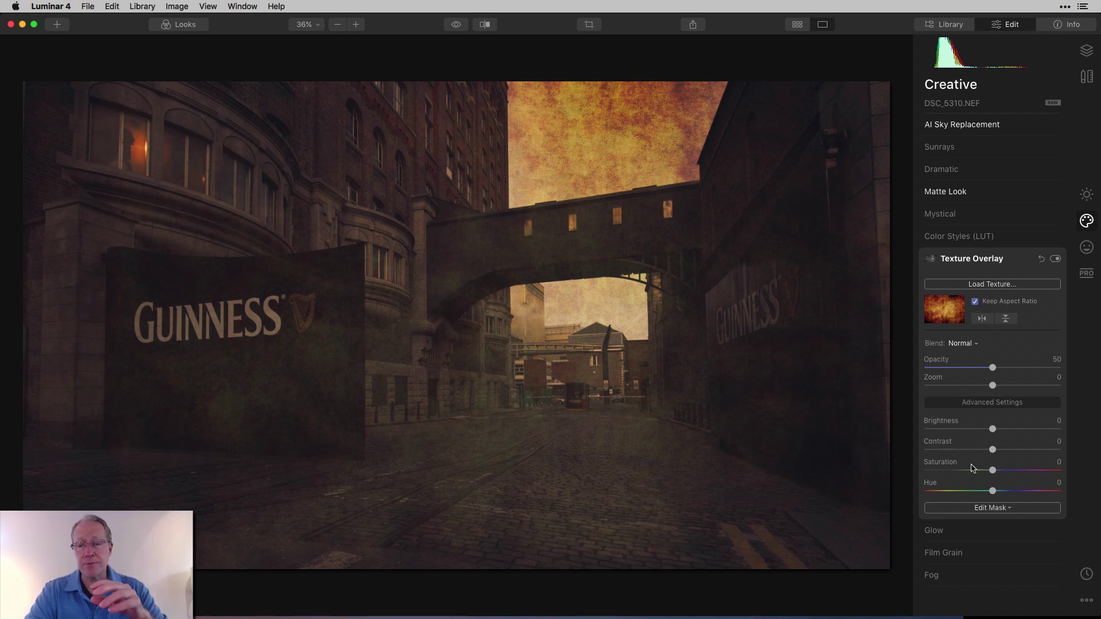
{"action": "left_click", "coordinate": [982, 510]}
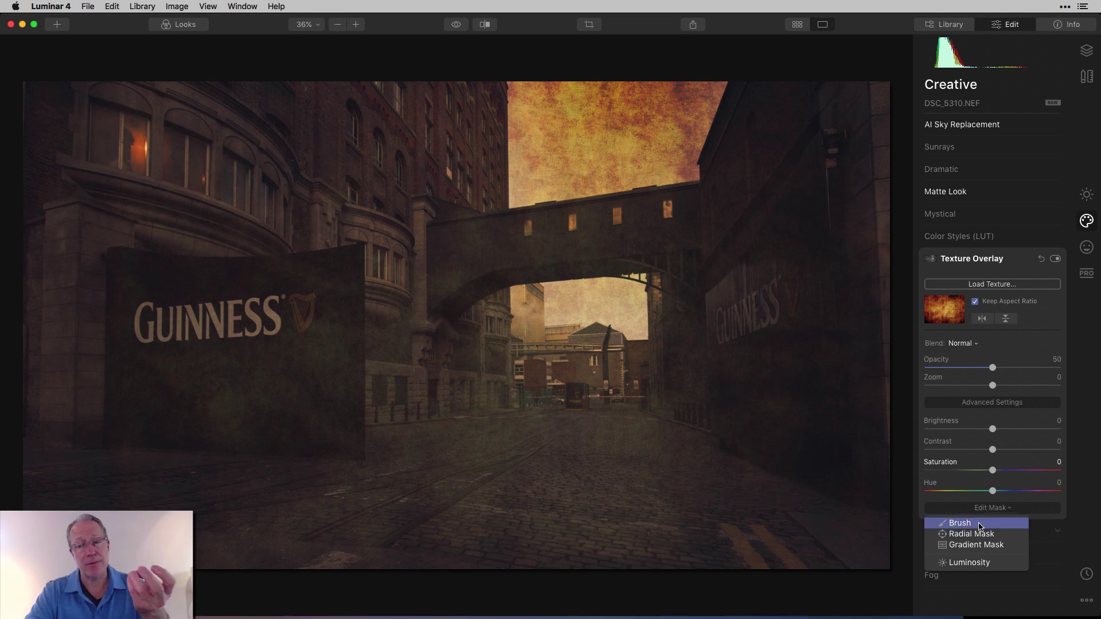
{"action": "left_click", "coordinate": [979, 523]}
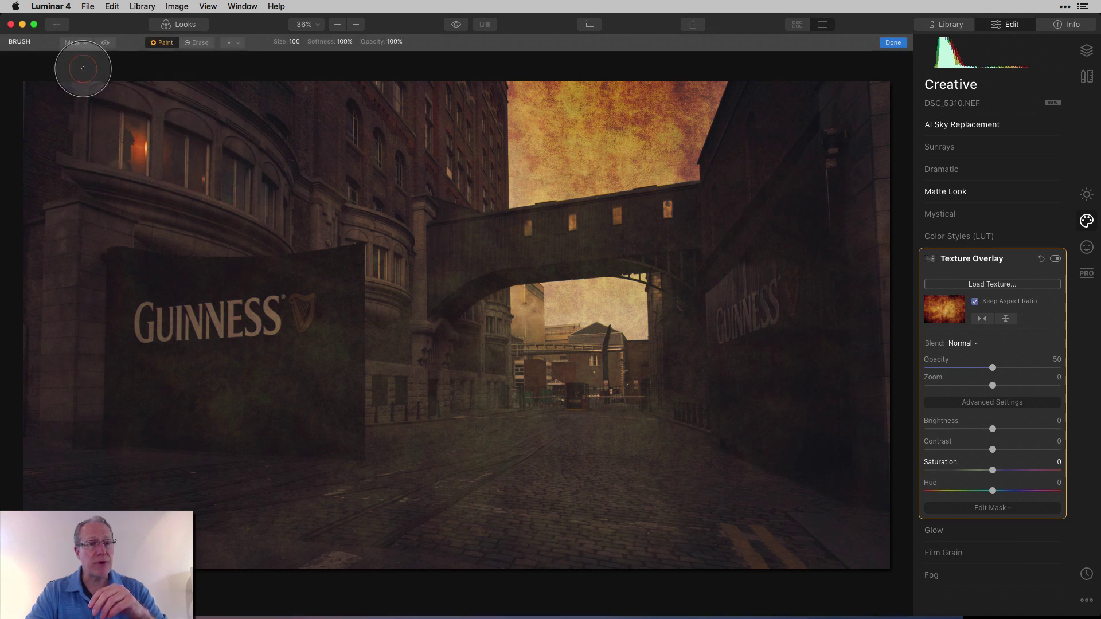
{"action": "left_click", "coordinate": [77, 43]}
{"action": "left_click", "coordinate": [82, 59]}
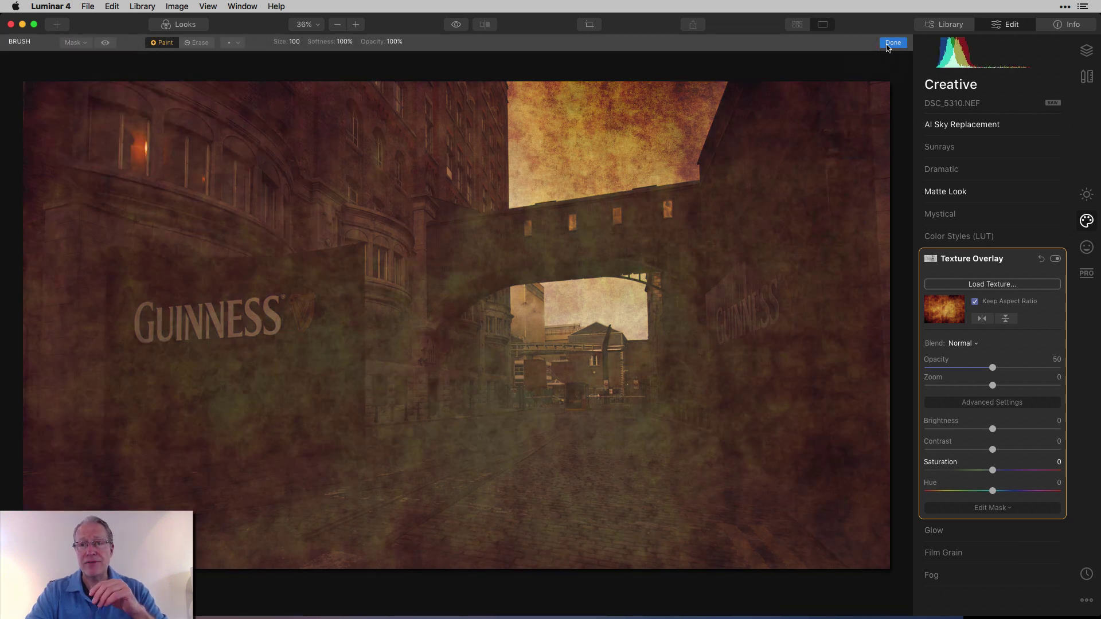
Step: Finish the mask and set the texture overlay to Opacity 10 and Hue 155
{"action": "left_click", "coordinate": [892, 43]}
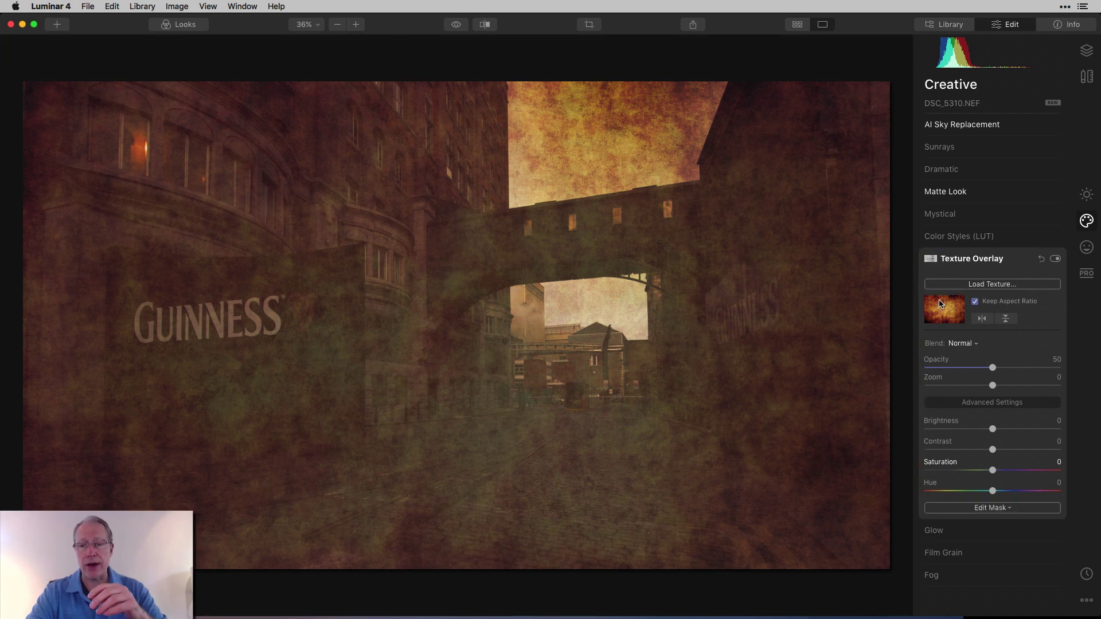
{"action": "left_click_drag", "start_coordinate": [993, 368], "coordinate": [938, 367]}
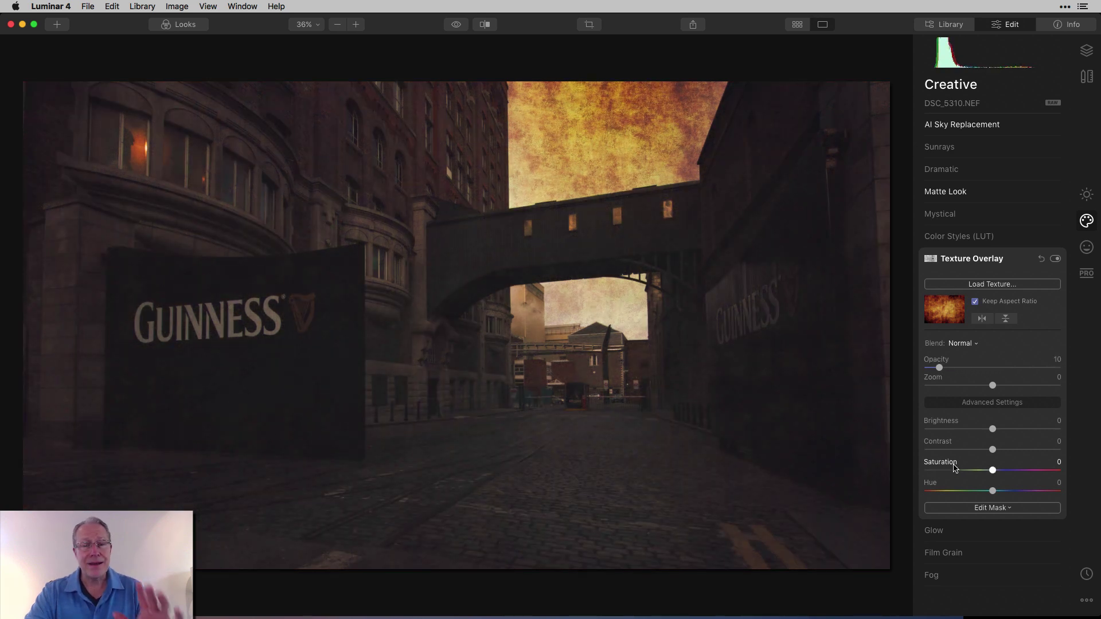
{"action": "left_click_drag", "start_coordinate": [992, 491], "coordinate": [1052, 491]}
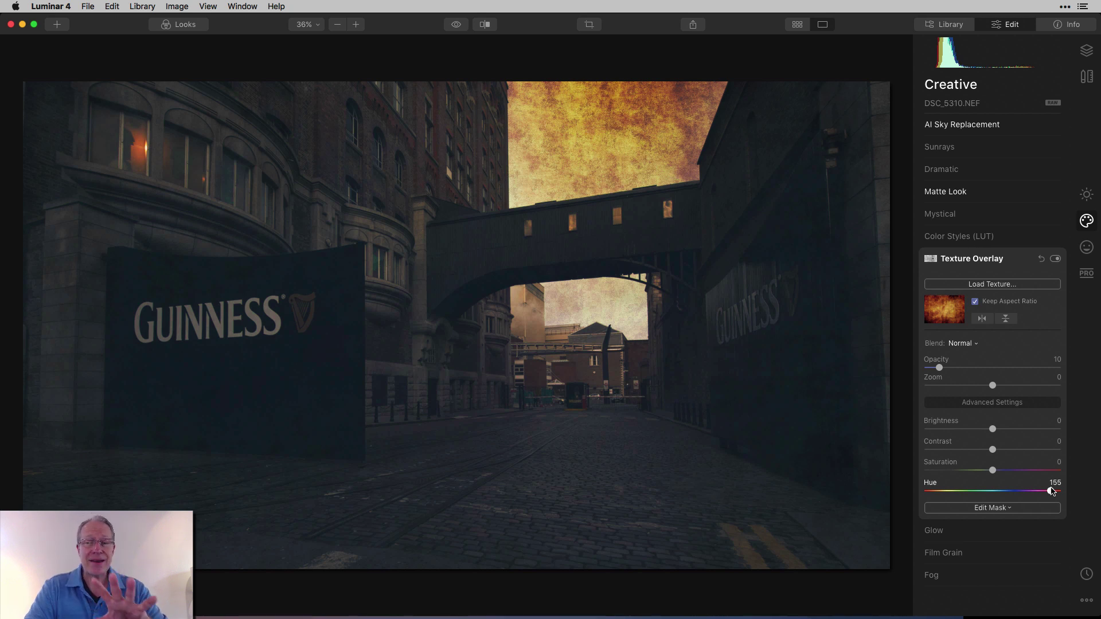
Step: Switch the right-hand panel to the Essentials tool set via the sun icon
{"action": "left_click", "coordinate": [1086, 194]}
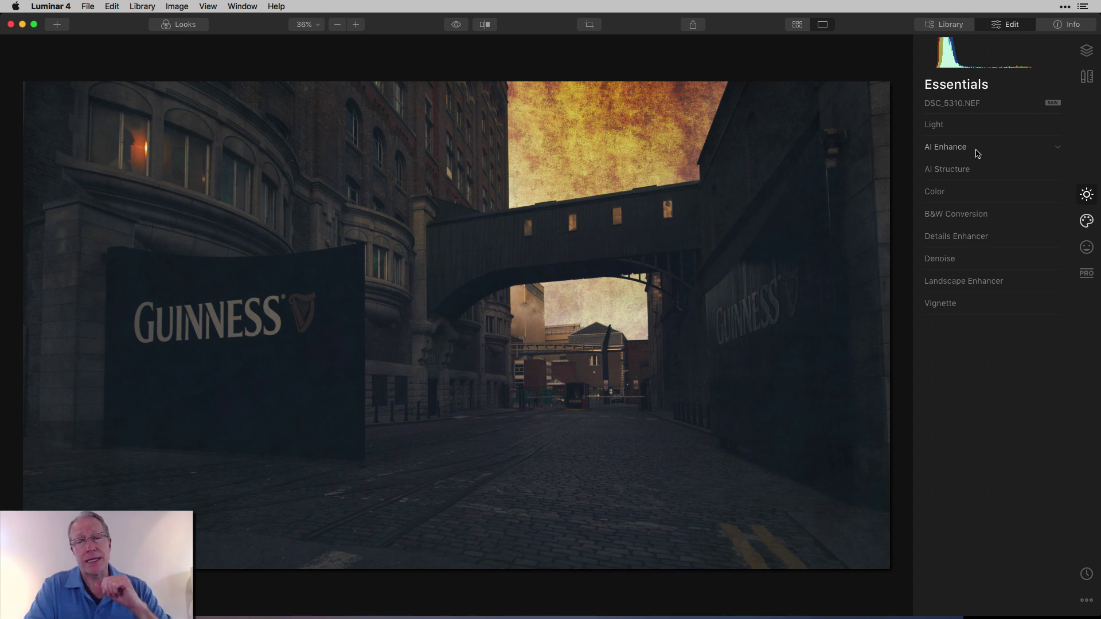
Step: In the Light panel, set Smart Contrast 33, Highlights -100 and Shadows 10
{"action": "left_click", "coordinate": [950, 127]}
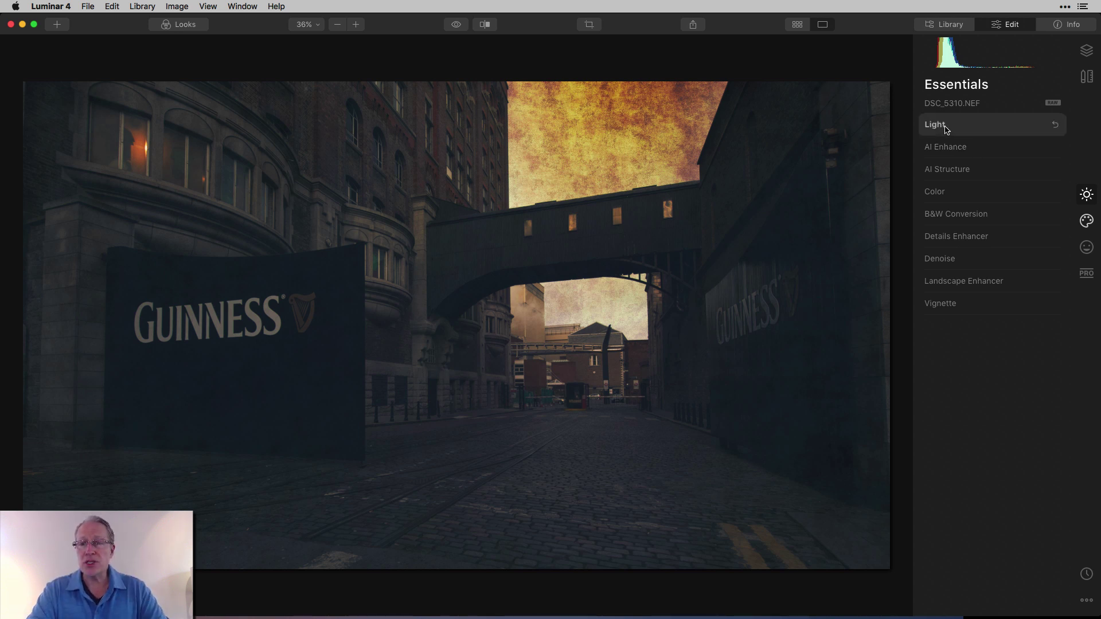
{"action": "left_click_drag", "start_coordinate": [994, 251], "coordinate": [1017, 253]}
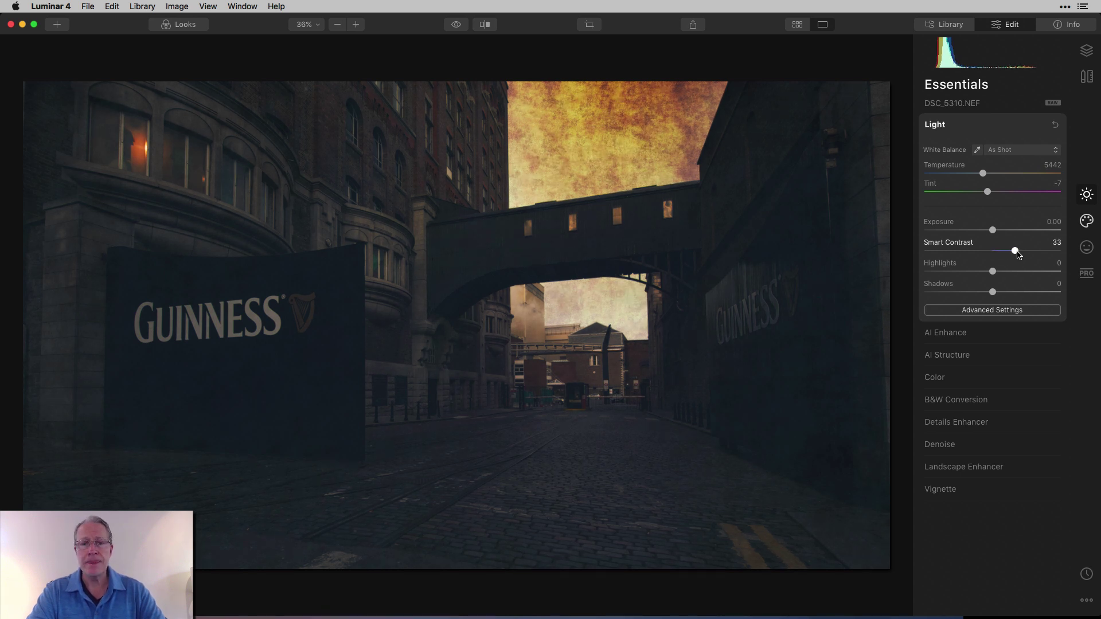
{"action": "left_click_drag", "start_coordinate": [992, 292], "coordinate": [914, 265]}
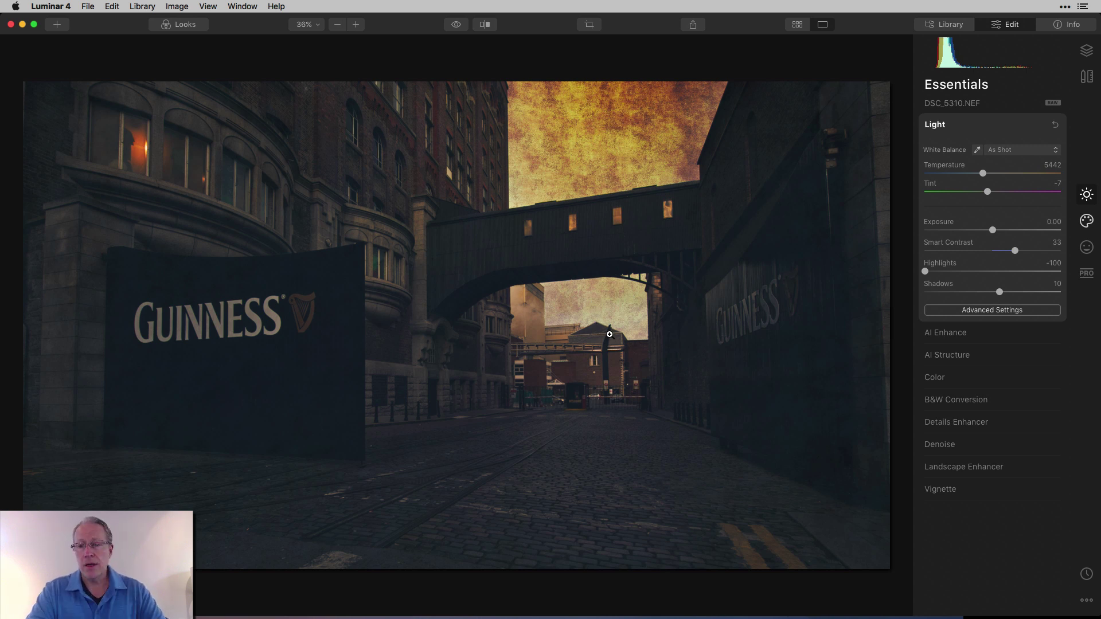
Step: Boost AI Accent to 31, toggling AI Enhance off and on to compare
{"action": "left_click", "coordinate": [943, 334]}
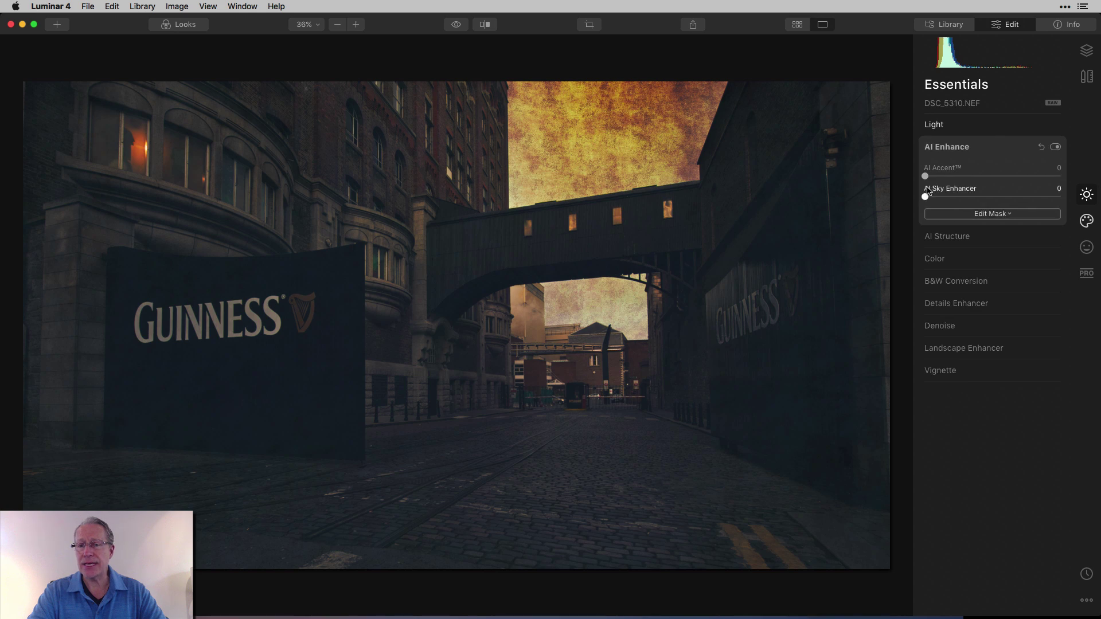
{"action": "left_click_drag", "start_coordinate": [925, 176], "coordinate": [993, 197]}
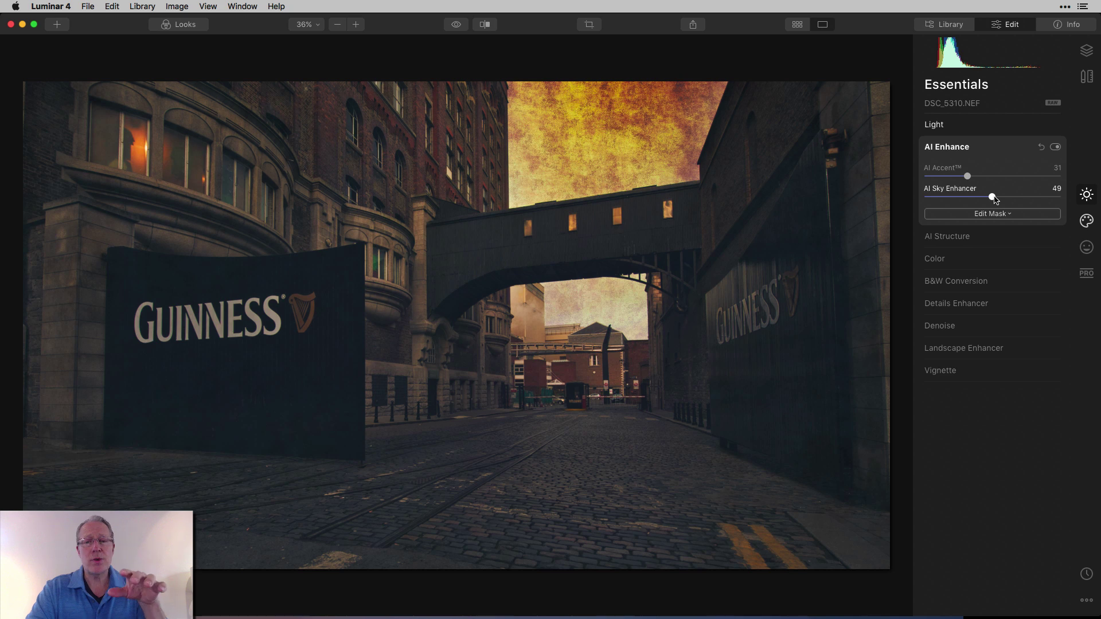
{"action": "left_click", "coordinate": [1054, 148]}
{"action": "left_click", "coordinate": [1055, 147]}
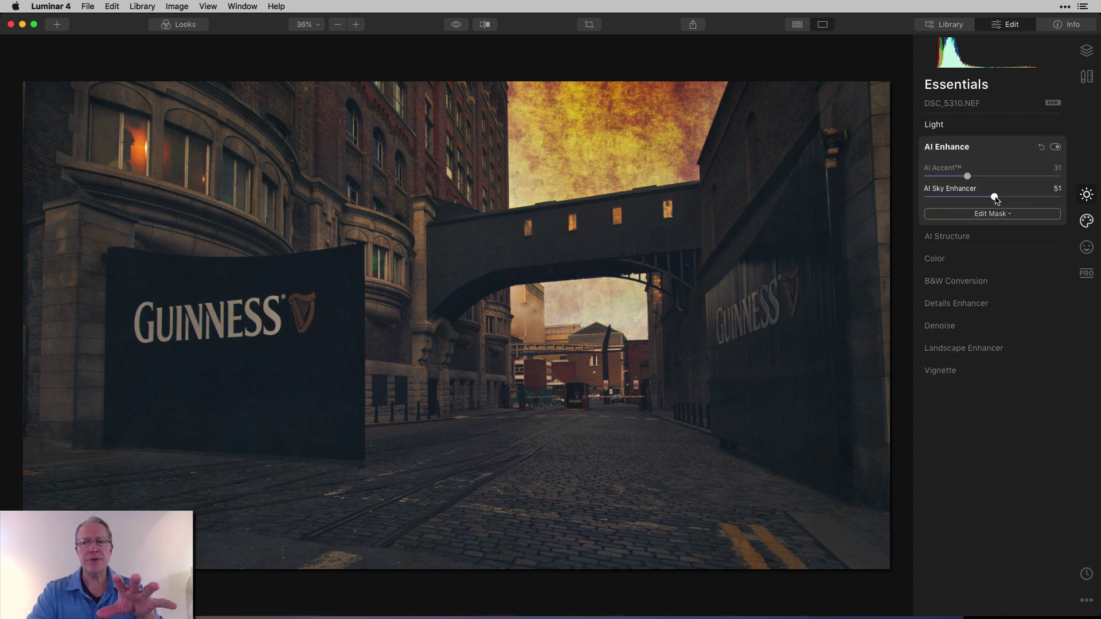
Step: Set AI Sky Enhancer to 50 and raise Color Vibrance to 37
{"action": "left_click", "coordinate": [994, 197]}
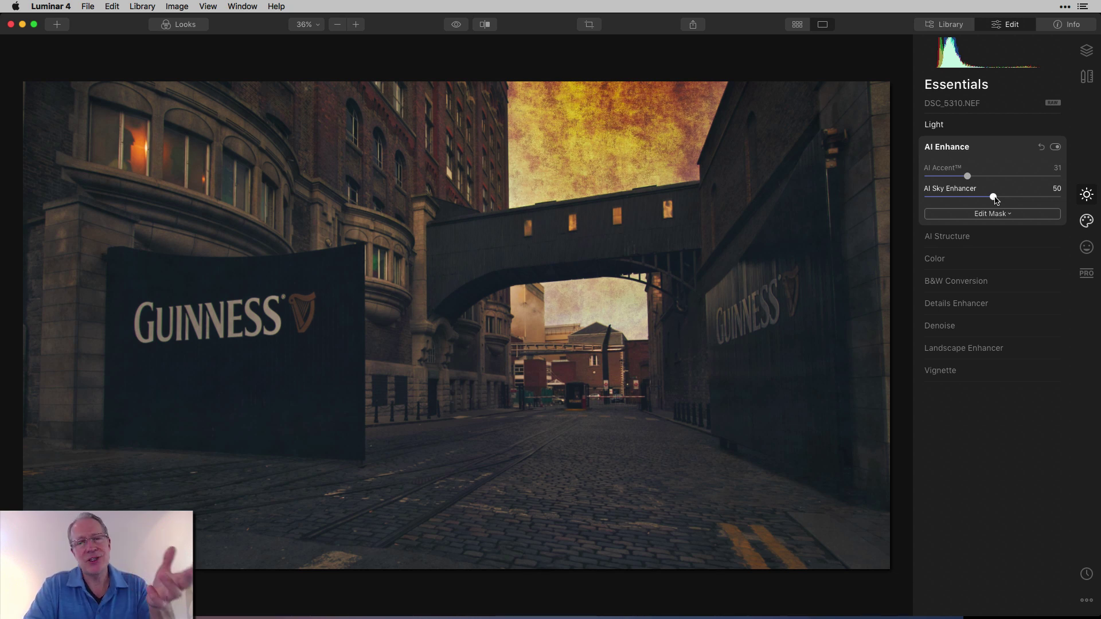
{"action": "left_click", "coordinate": [986, 258]}
{"action": "left_click_drag", "start_coordinate": [993, 241], "coordinate": [1019, 243]}
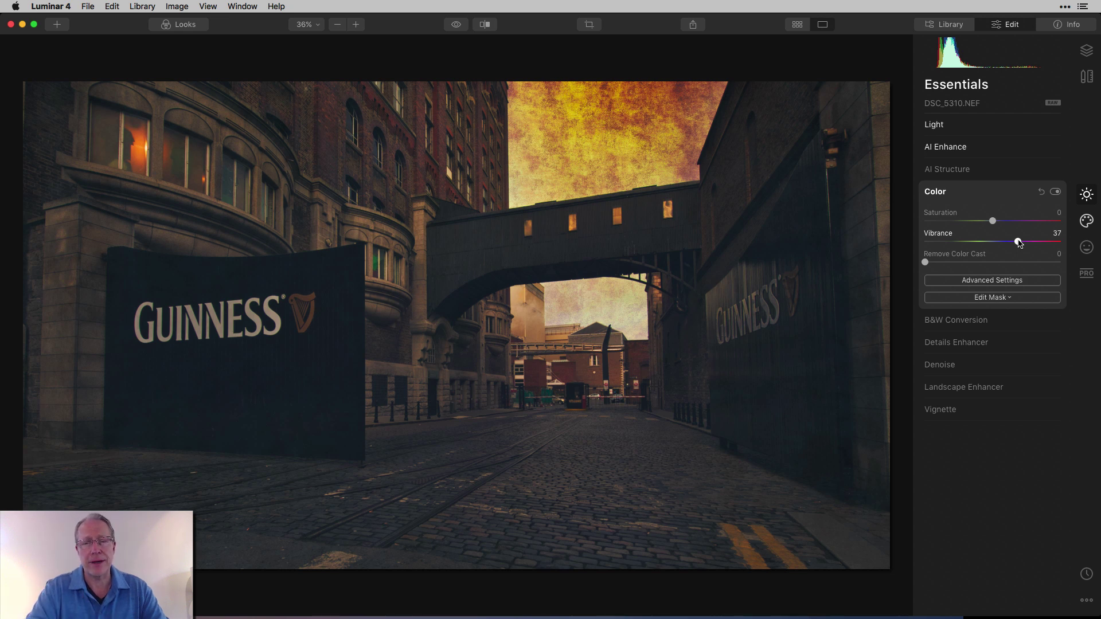
Step: In Details Enhancer, set Medium Details to 40 and Sharpen to 20
{"action": "left_click", "coordinate": [989, 344]}
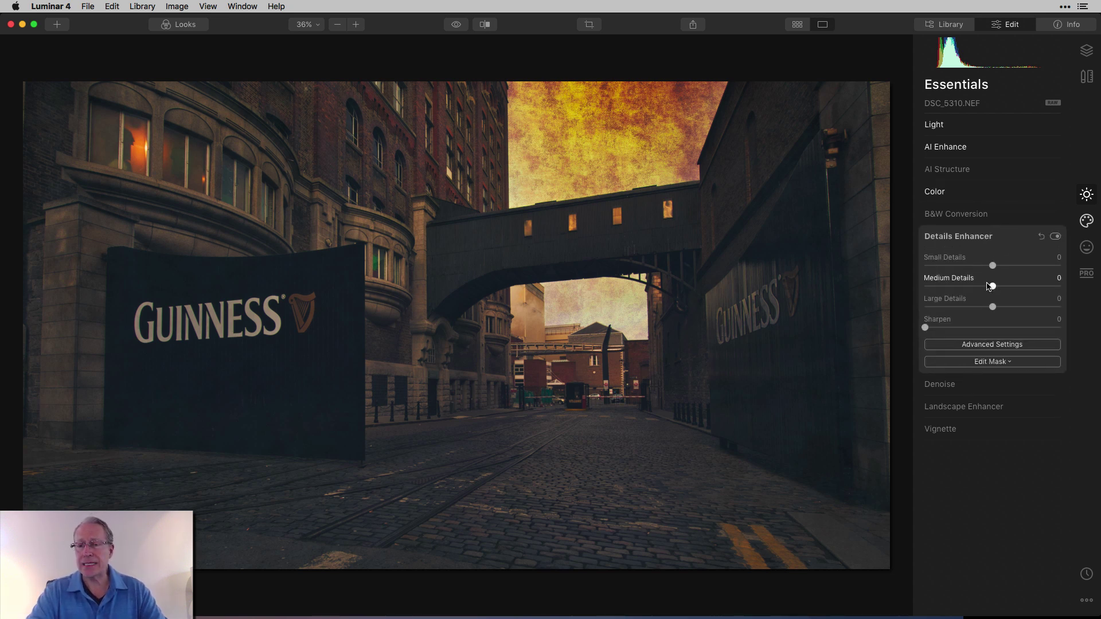
{"action": "left_click_drag", "start_coordinate": [989, 286], "coordinate": [1020, 286]}
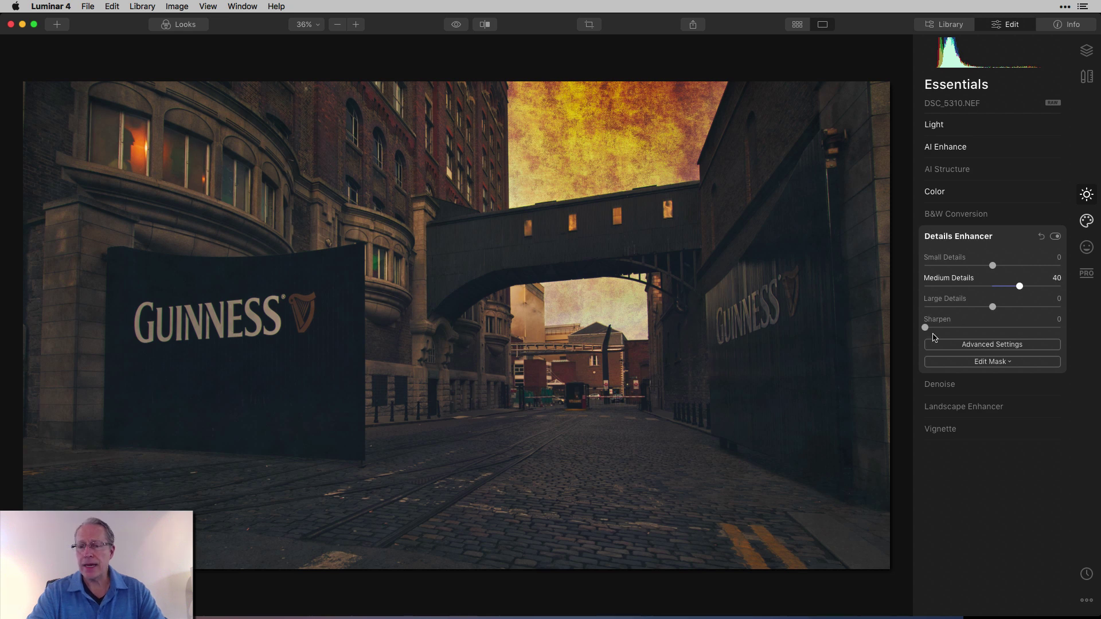
{"action": "left_click_drag", "start_coordinate": [925, 327], "coordinate": [952, 329]}
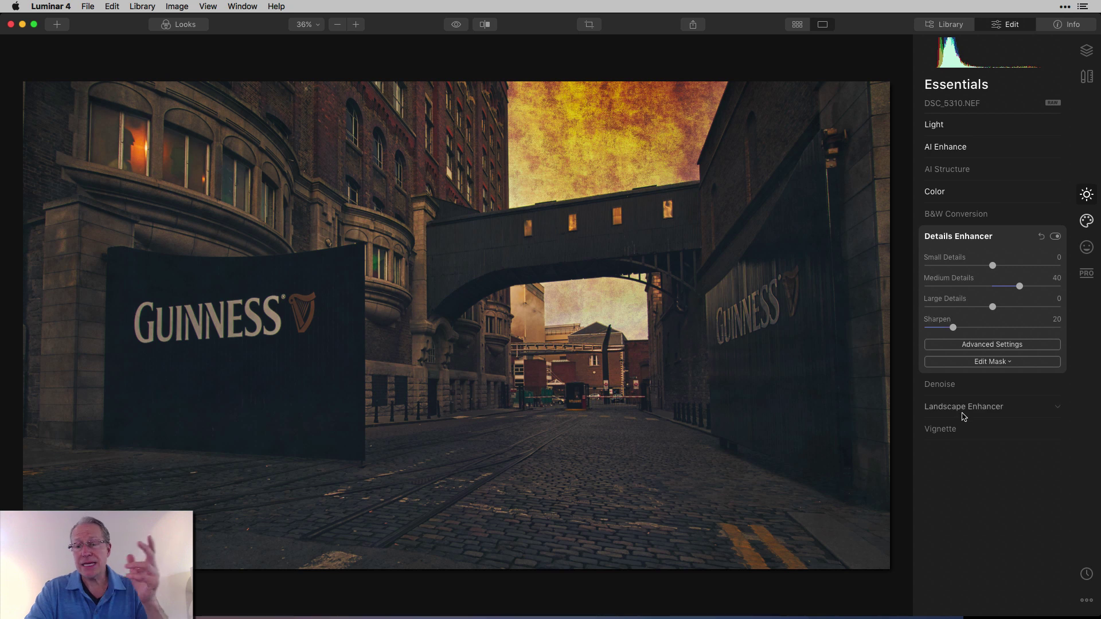
Step: Add a vignette: Amount -55, Size 20, Roundness -26, Feather 34, Inner Light 26
{"action": "left_click", "coordinate": [952, 429]}
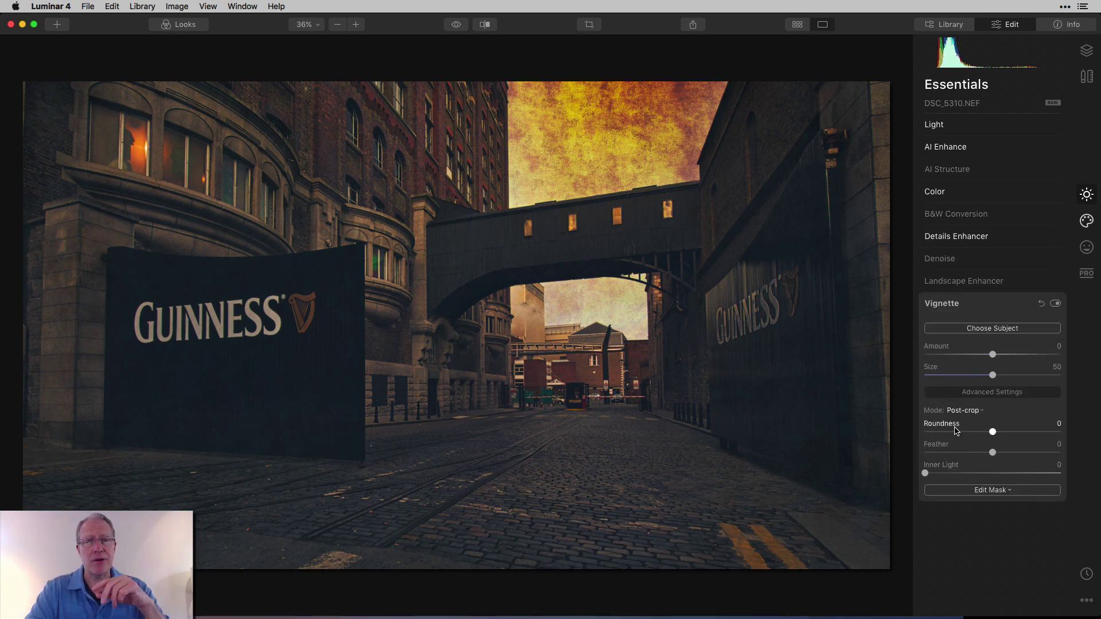
{"action": "left_click_drag", "start_coordinate": [992, 355], "coordinate": [952, 376]}
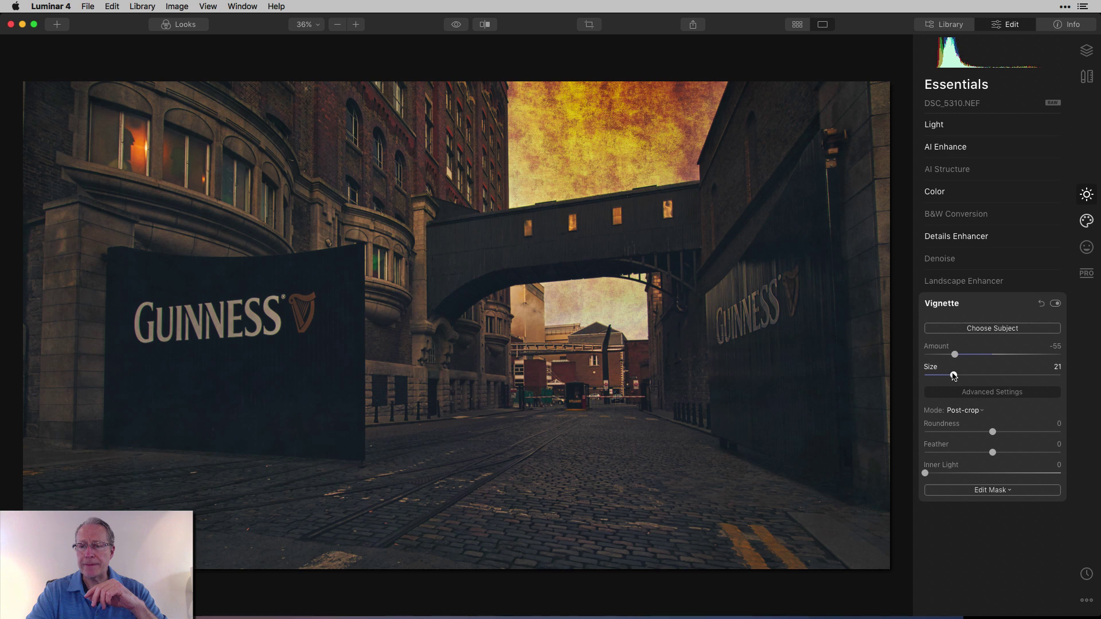
{"action": "left_click_drag", "start_coordinate": [992, 432], "coordinate": [1019, 455]}
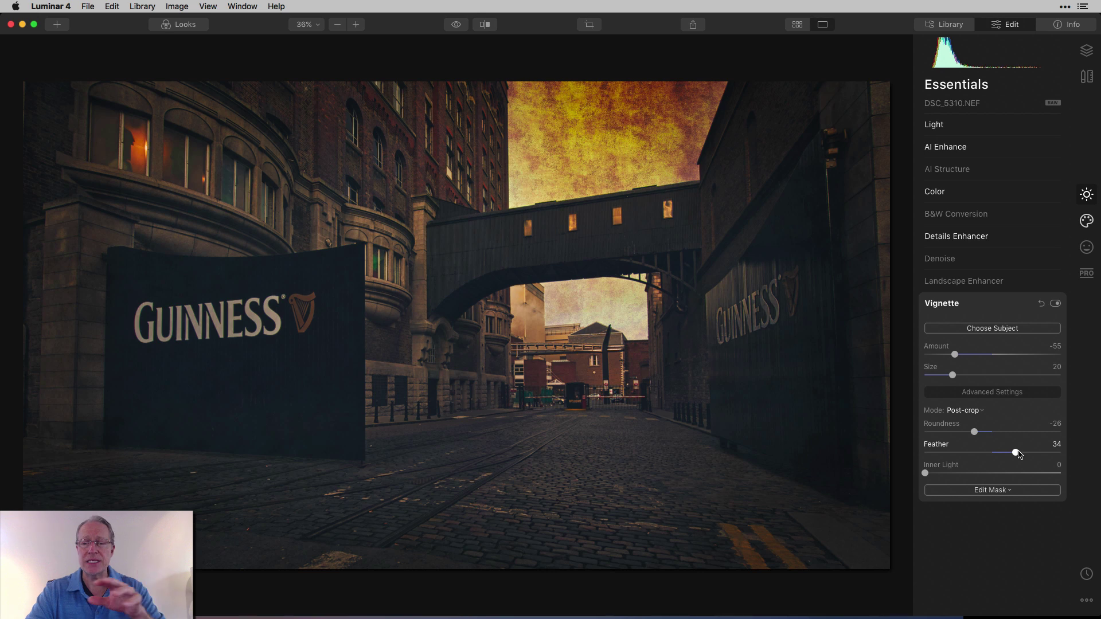
{"action": "left_click_drag", "start_coordinate": [925, 472], "coordinate": [962, 471]}
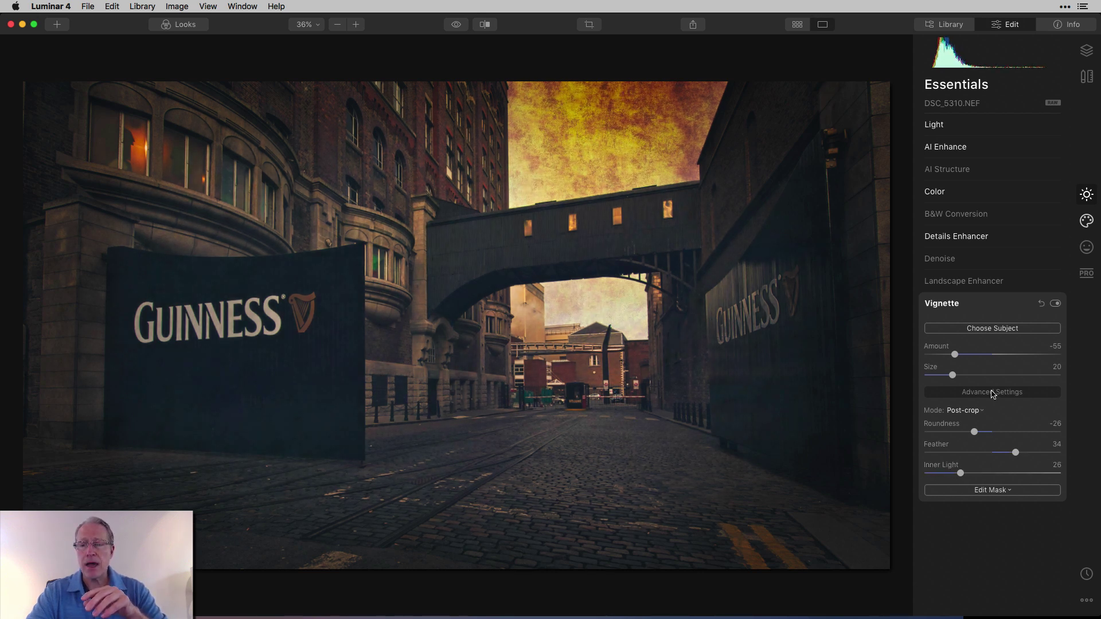
Step: Centre the vignette near the left Guinness sign and compare it off and on
{"action": "left_click", "coordinate": [993, 331]}
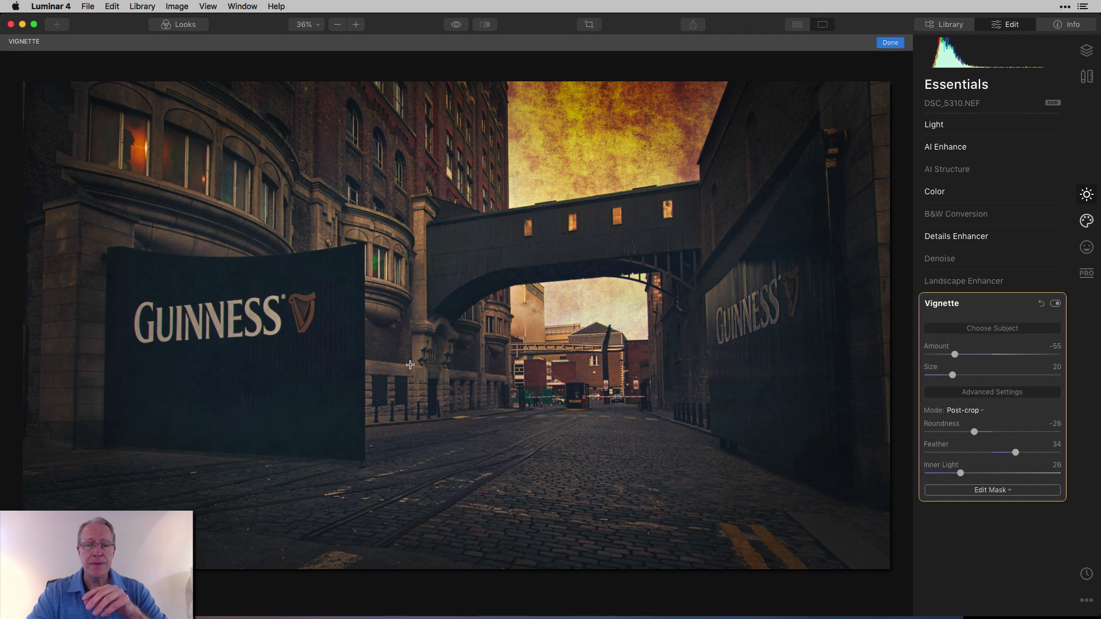
{"action": "left_click", "coordinate": [353, 361]}
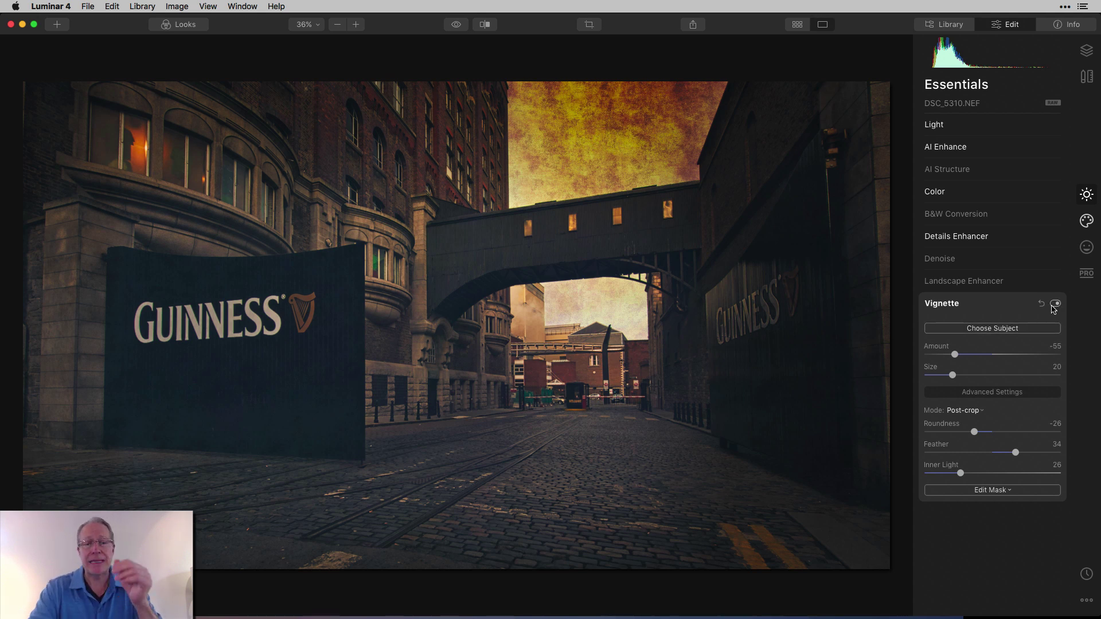
{"action": "left_click", "coordinate": [1055, 304]}
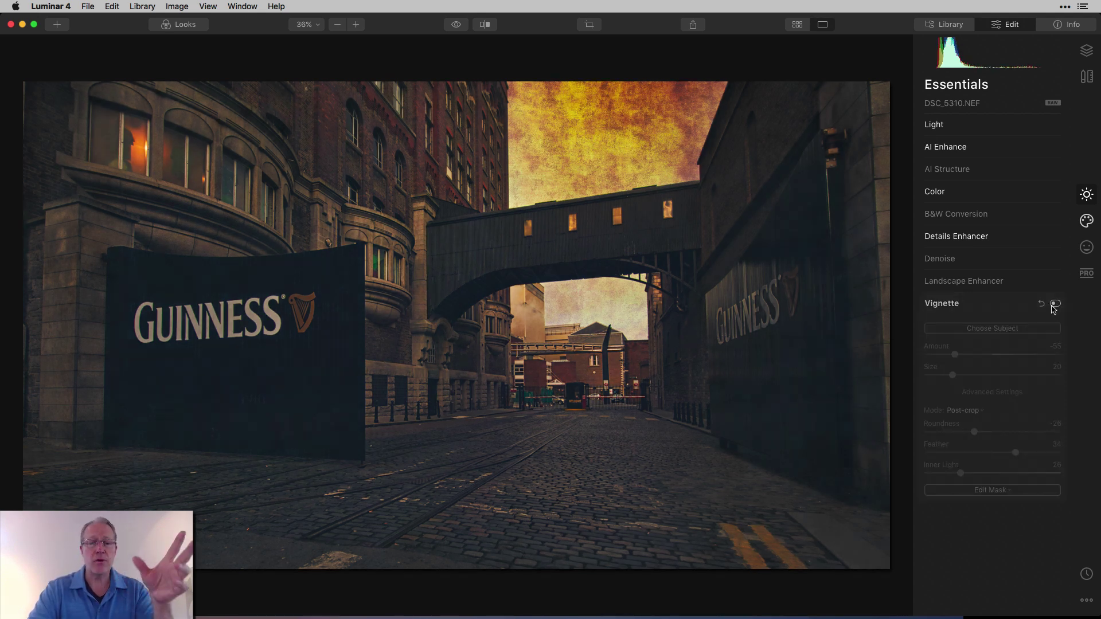
{"action": "left_click", "coordinate": [1053, 308]}
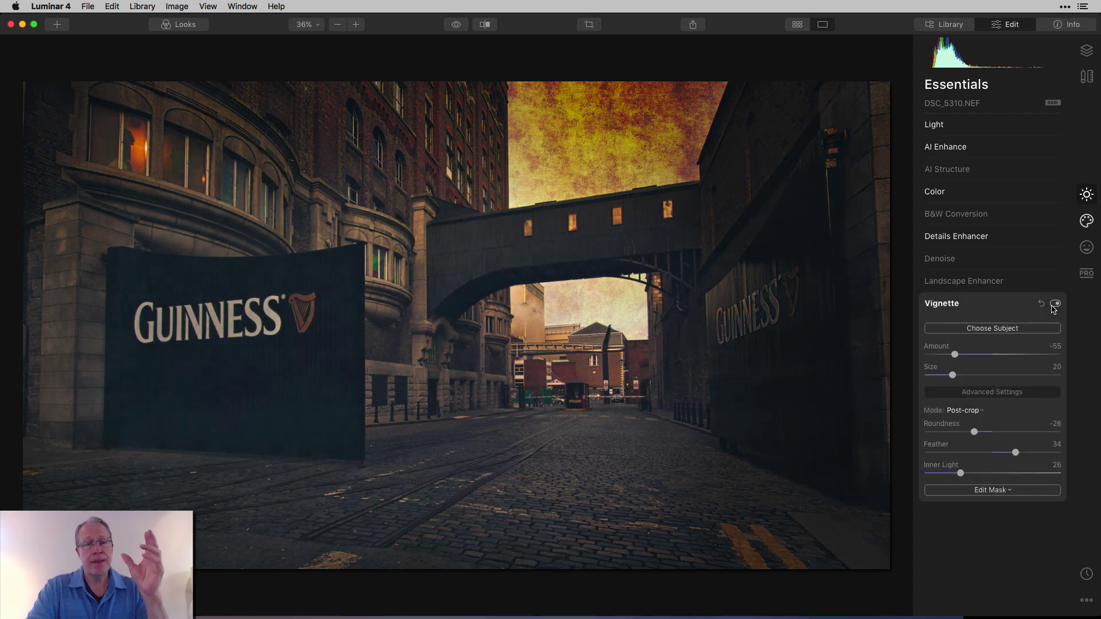
Step: In Creative tools, collapse Texture Overlay, expand Matte Look (Amount 42, Fade 28, Contrast 68), and compare it off and on
{"action": "left_click", "coordinate": [1086, 220]}
{"action": "left_click", "coordinate": [1021, 261]}
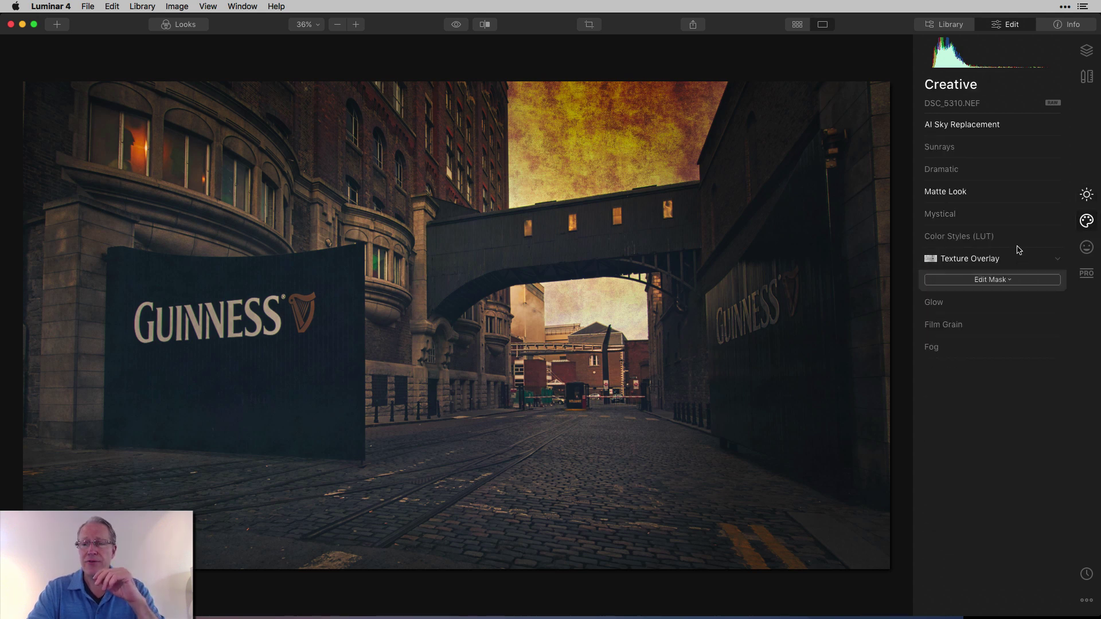
{"action": "left_click", "coordinate": [999, 196]}
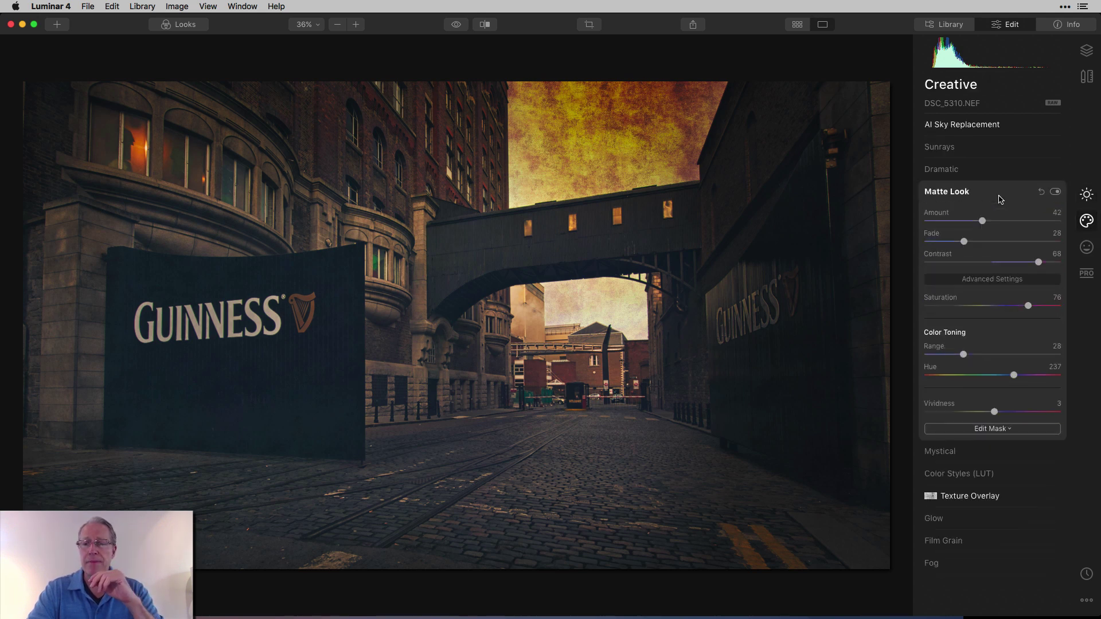
{"action": "left_click", "coordinate": [1055, 192]}
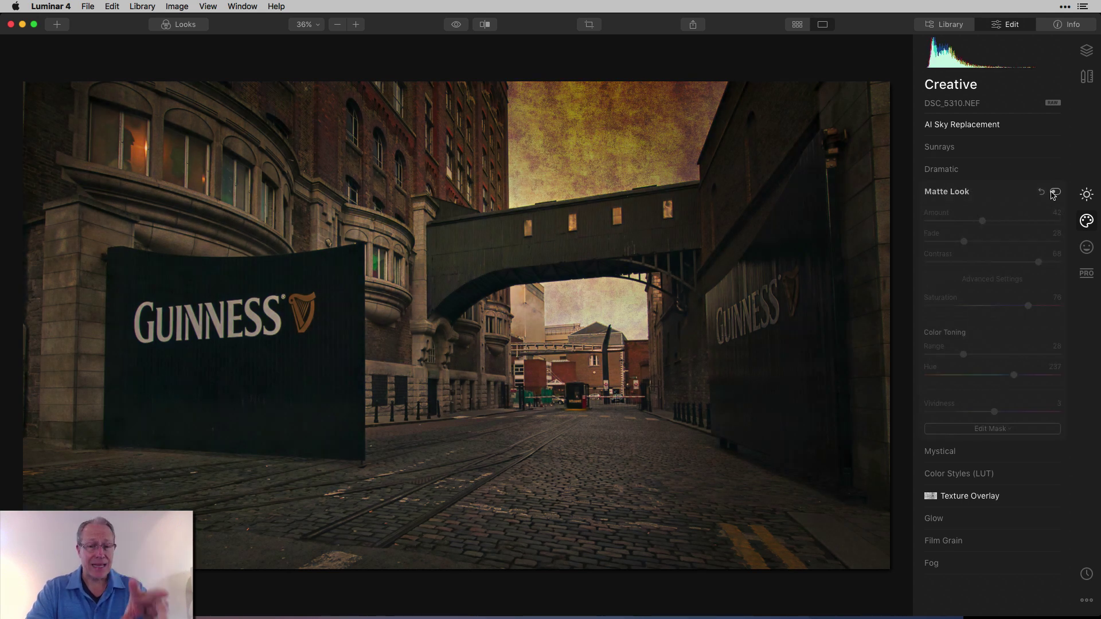
{"action": "left_click", "coordinate": [1055, 192]}
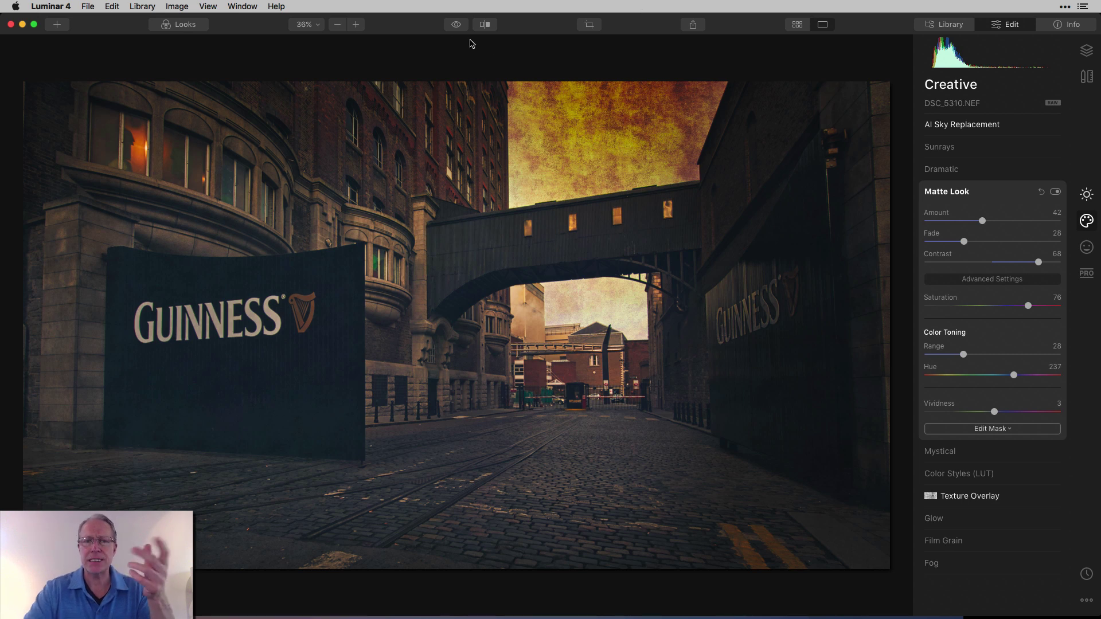
{"action": "left_click", "coordinate": [457, 26]}
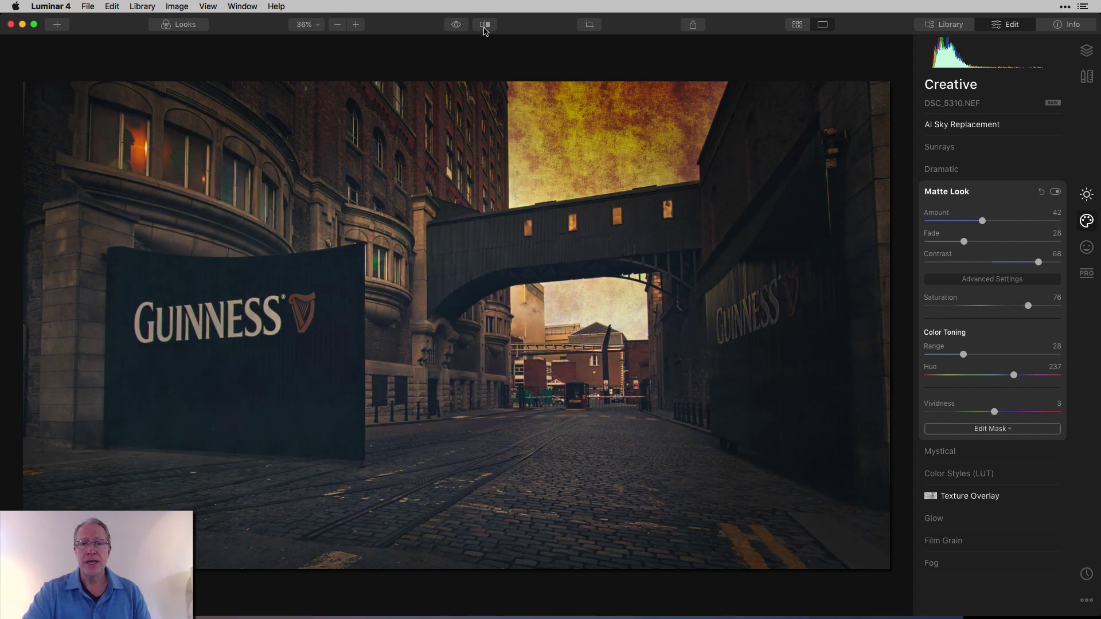
{"action": "left_click", "coordinate": [485, 24]}
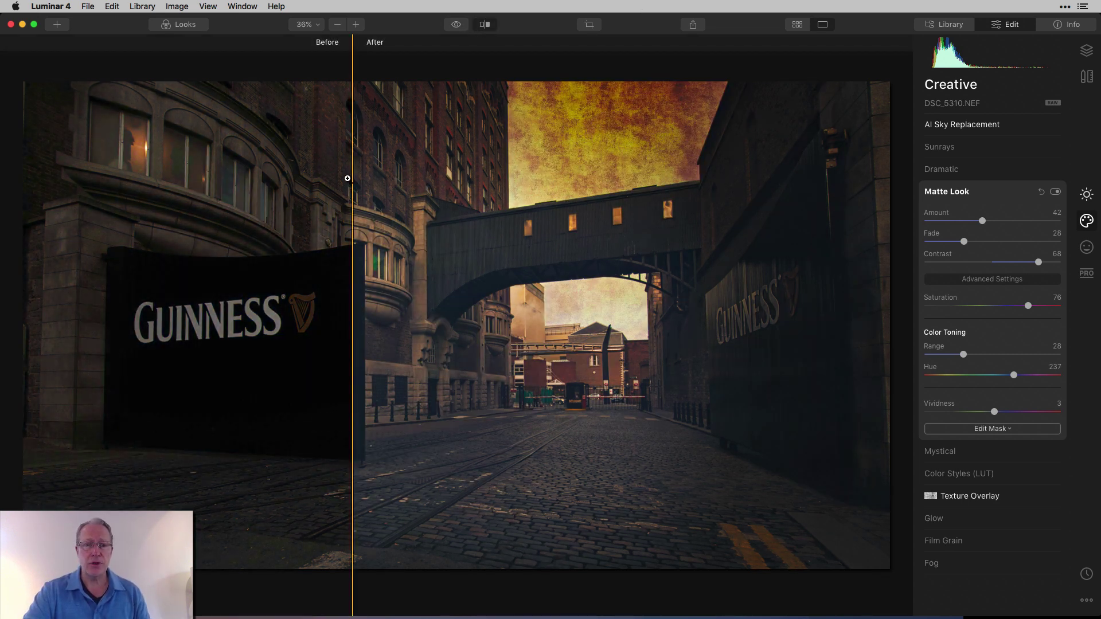
{"action": "left_click_drag", "start_coordinate": [348, 178], "coordinate": [813, 243]}
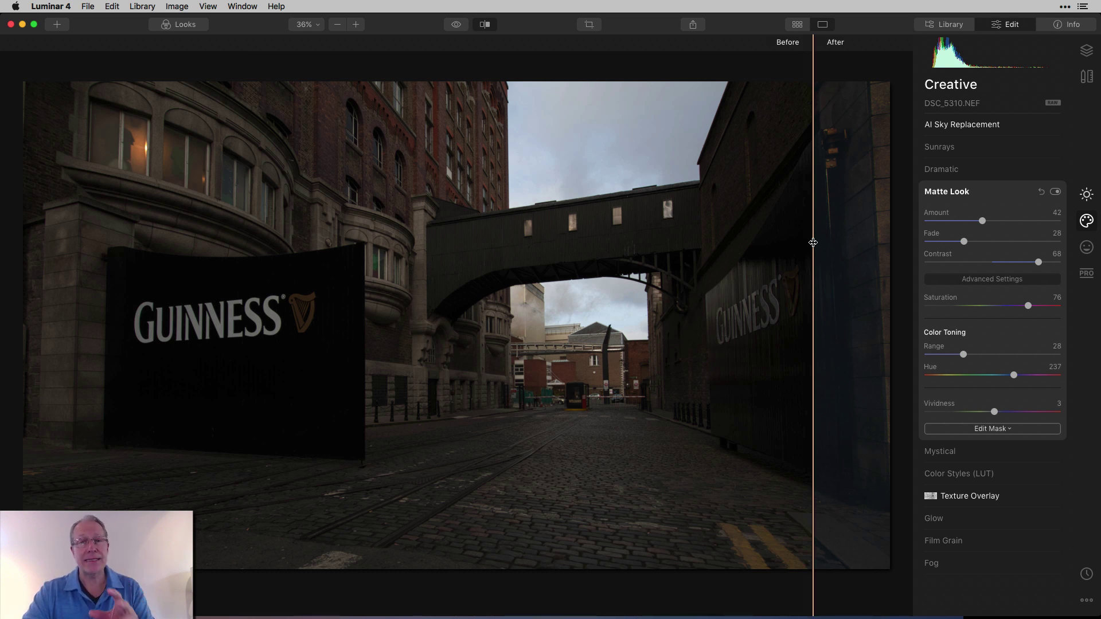
{"action": "left_click_drag", "start_coordinate": [813, 242], "coordinate": [370, 170]}
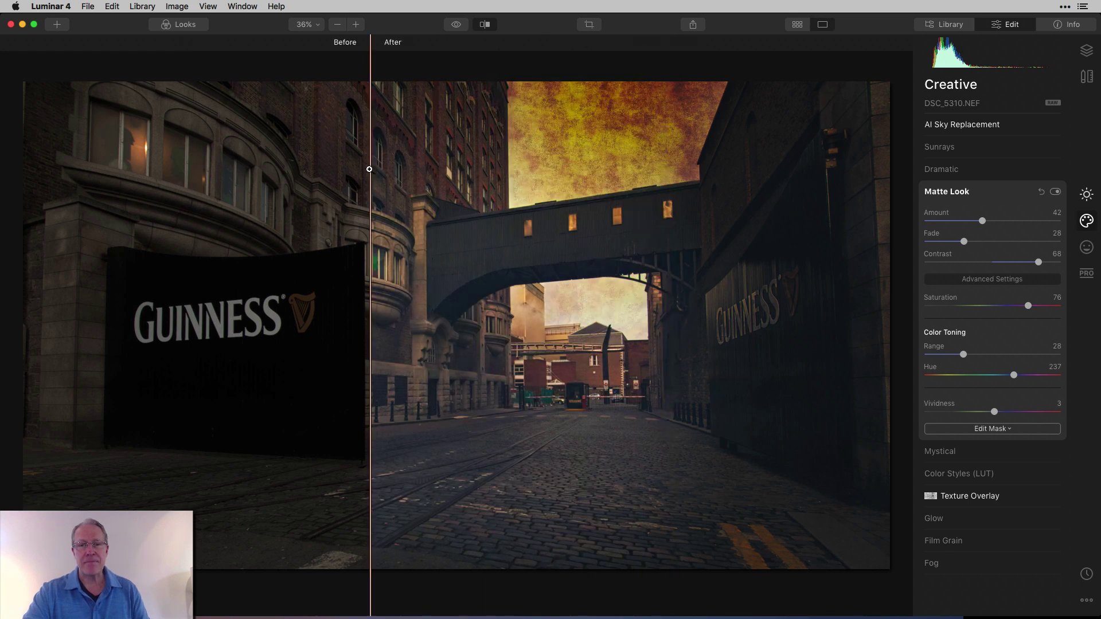
{"action": "left_click", "coordinate": [484, 24]}
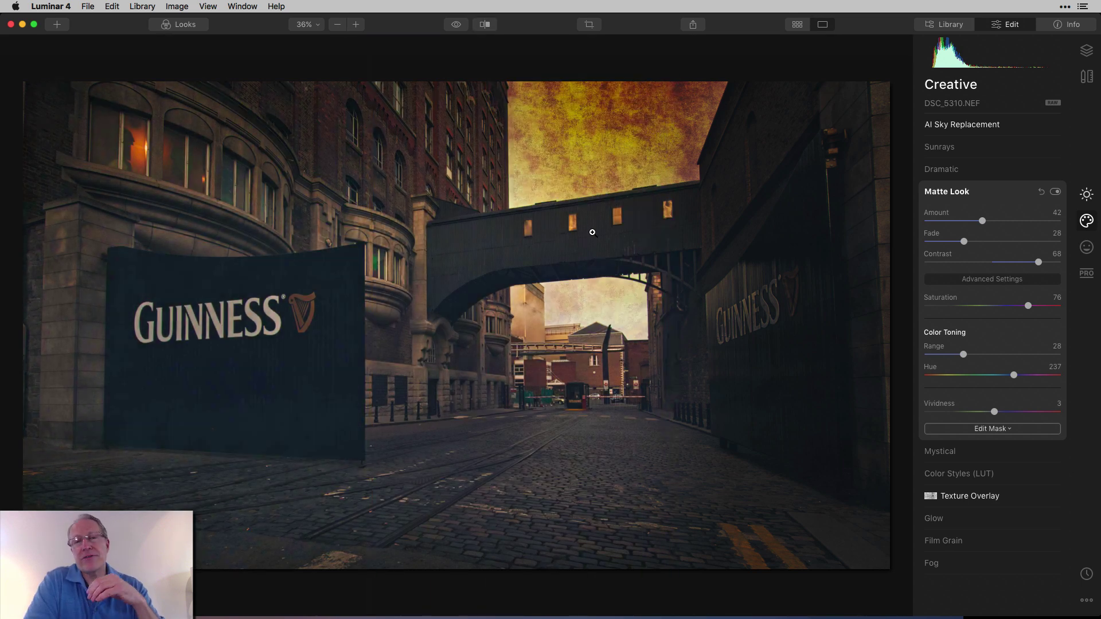